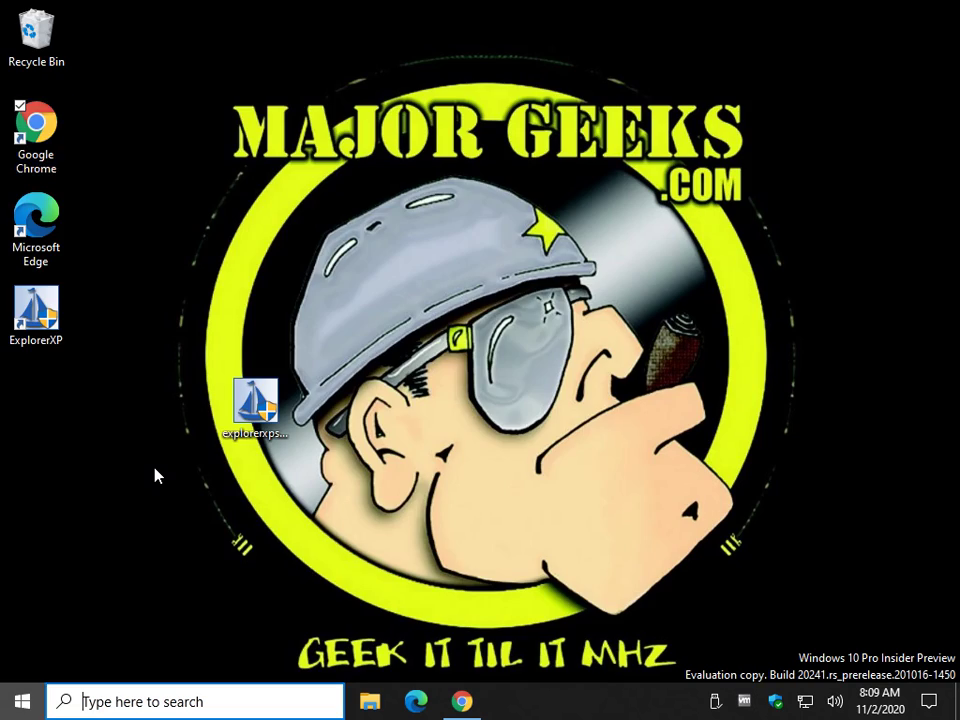
# - Search 'snip' from Start and launch the Snipping Tool to confirm it still runs
pyautogui.press('super')
pyautogui.write('snip')
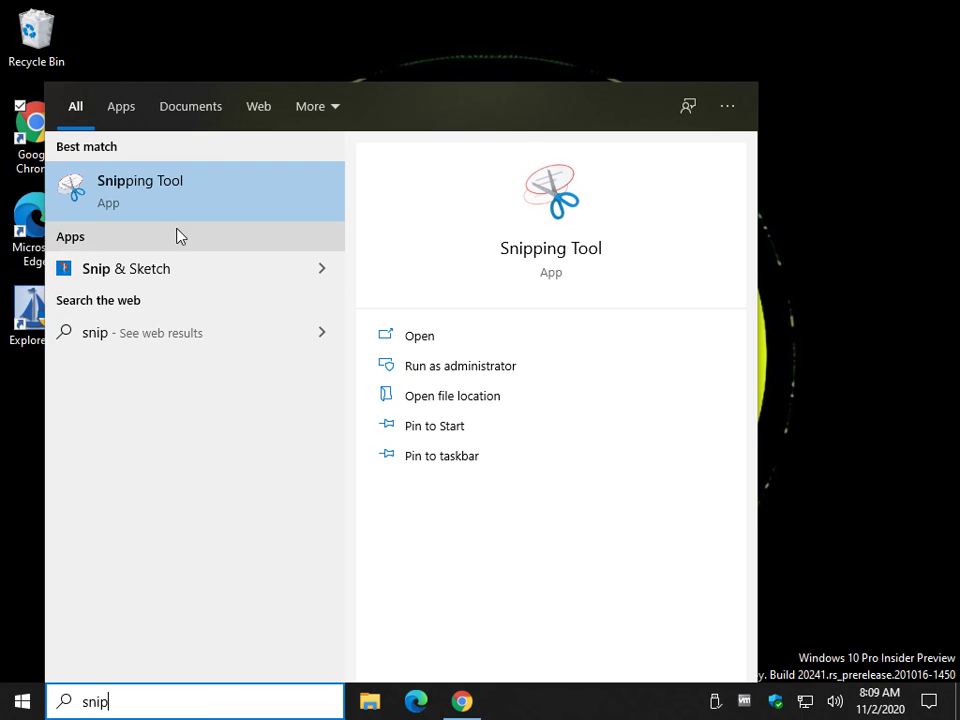
pyautogui.click(200, 205)
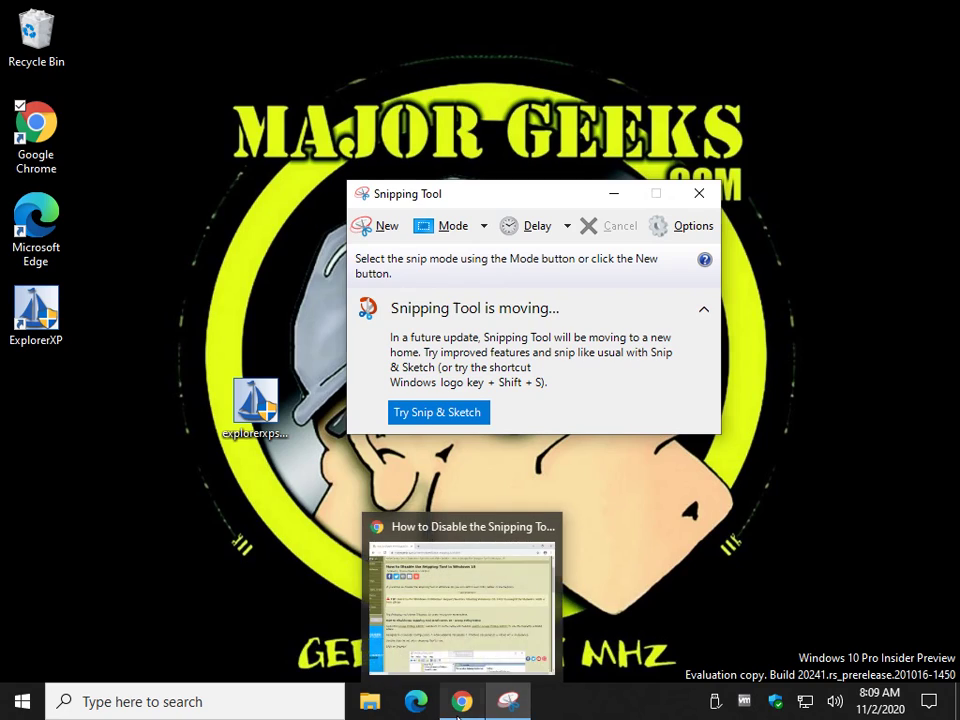
# - Close Snipping Tool and scroll the MajorGeeks article to its Group Policy Editor steps
pyautogui.click(459, 703)
pyautogui.click(508, 701)
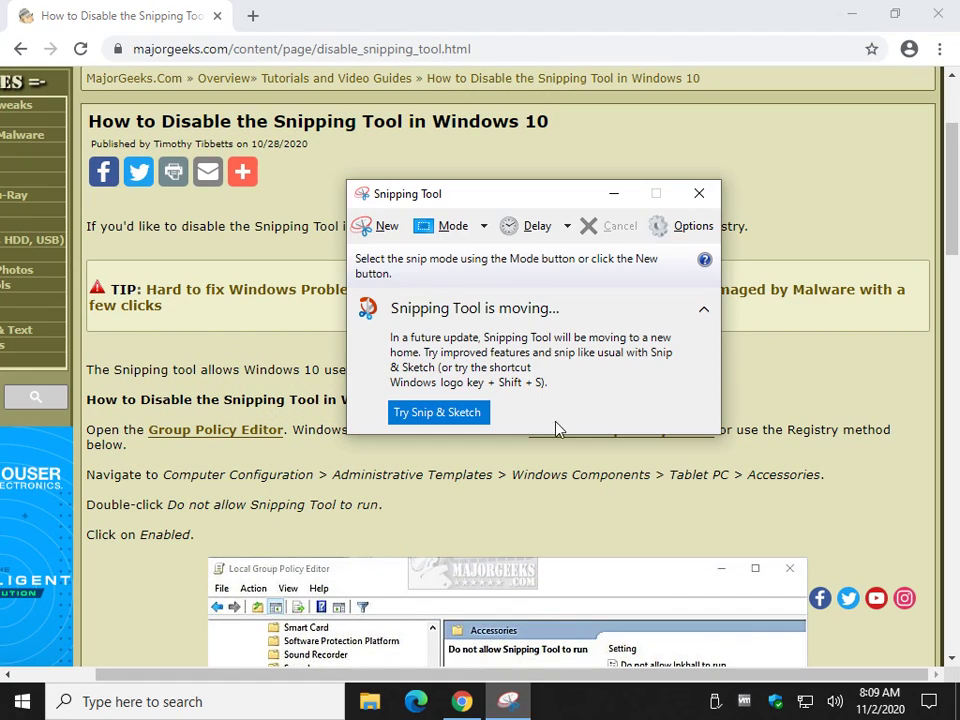
pyautogui.click(699, 194)
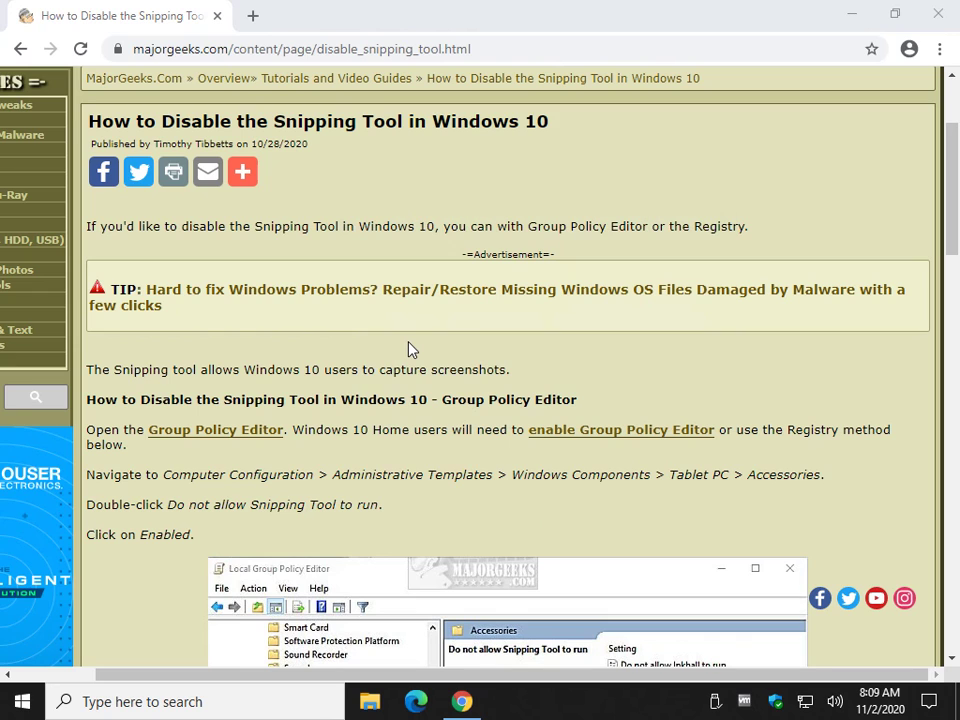
pyautogui.scroll(-3, 408, 345)
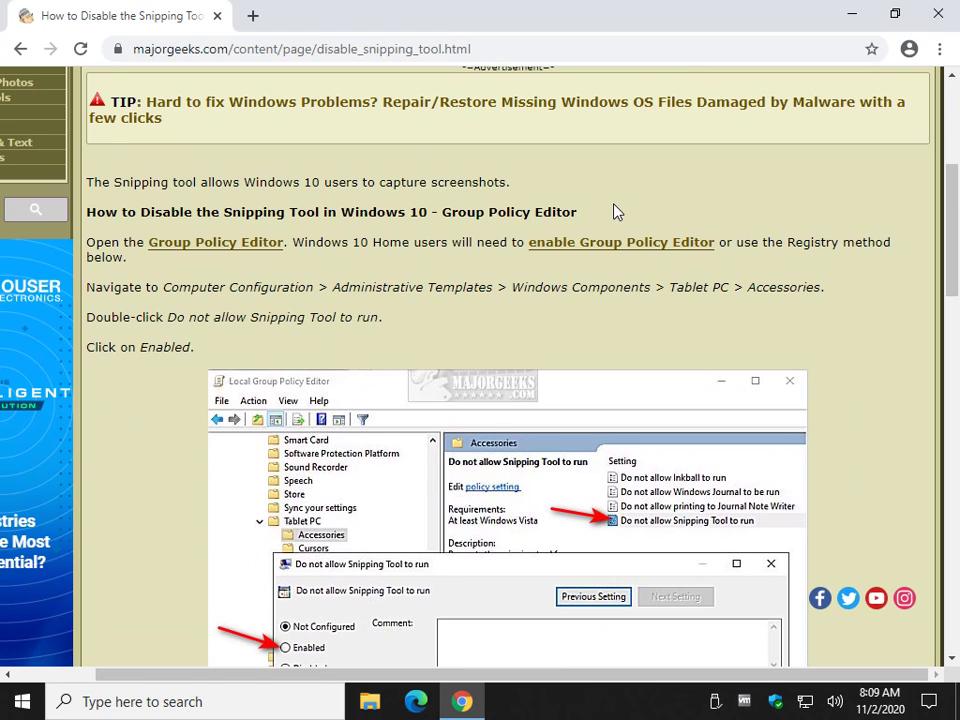
pyautogui.click(587, 250)
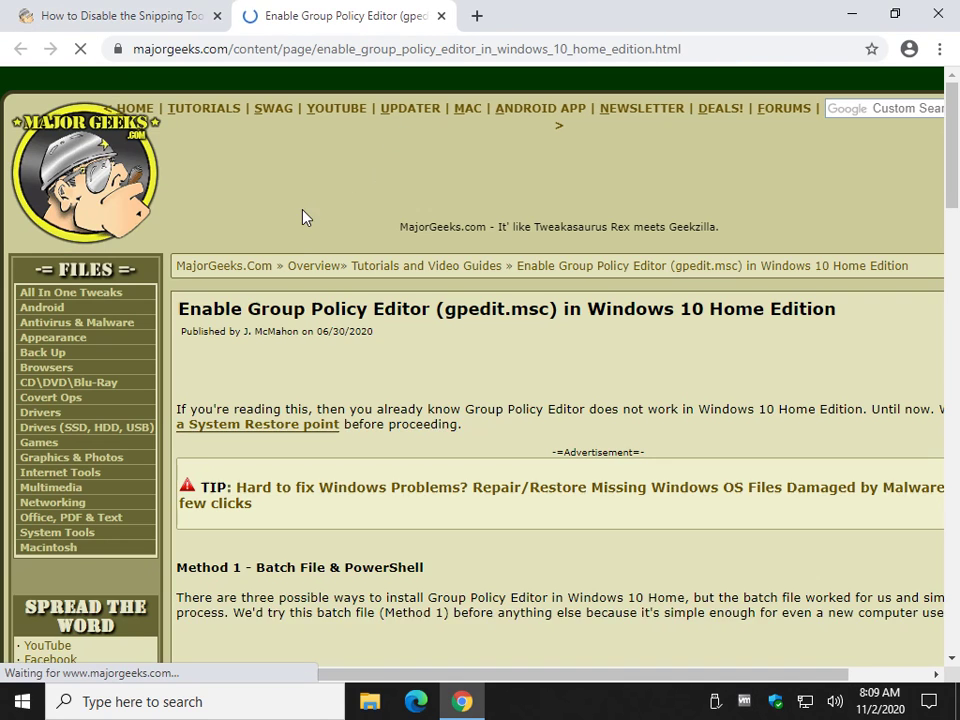
pyautogui.scroll(-1, 303, 521)
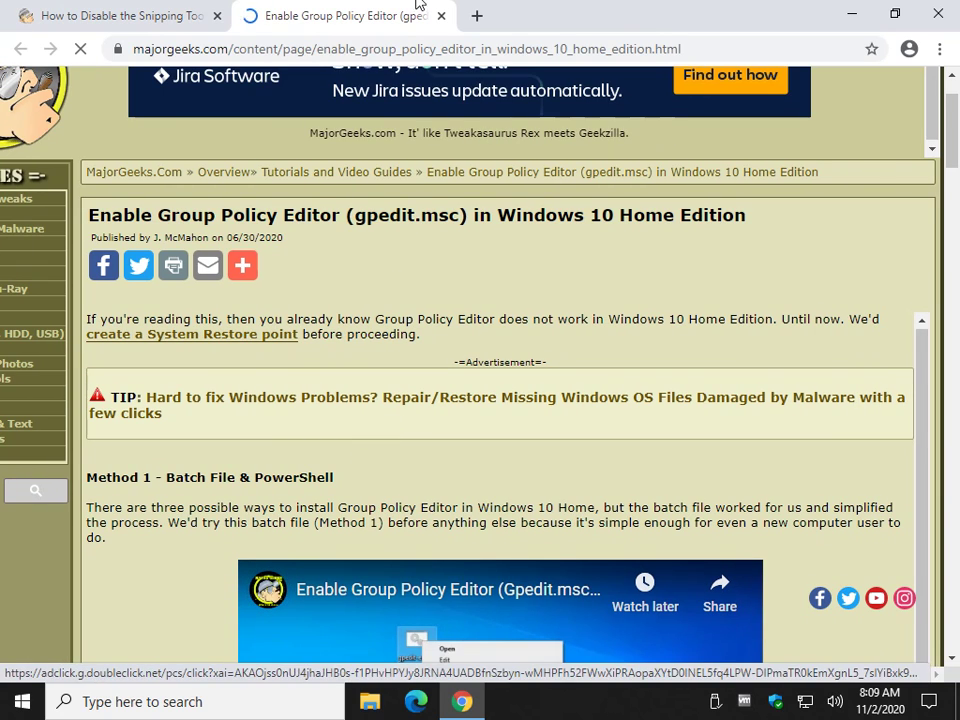
pyautogui.hotkey('ctrl', 'w')
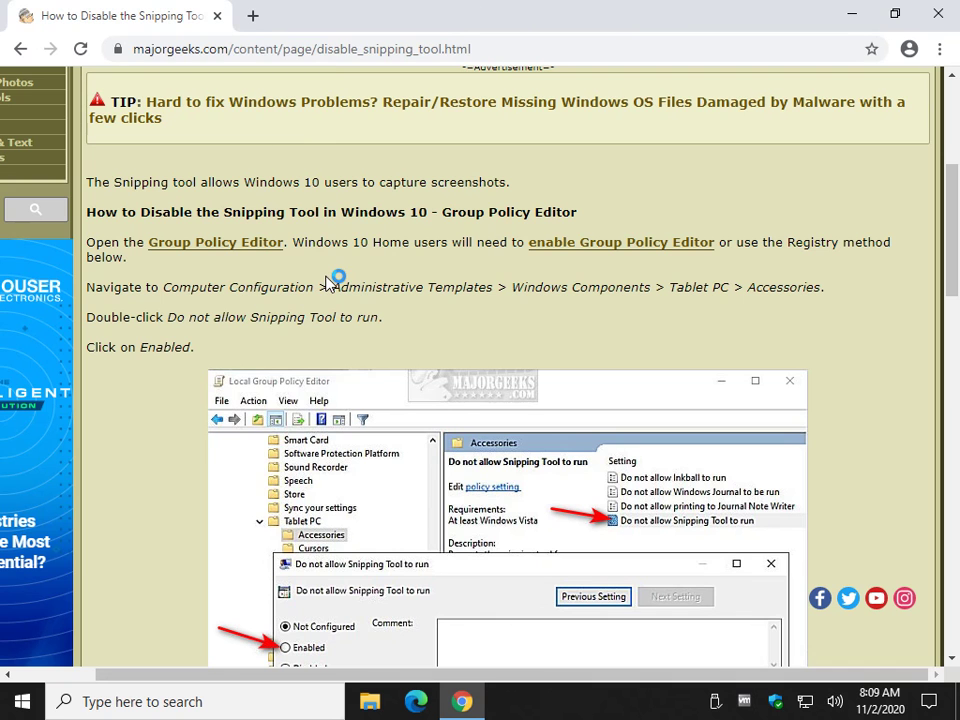
# - Run gpedit.msc from the Run dialog to start the Local Group Policy Editor
pyautogui.press('super+r')
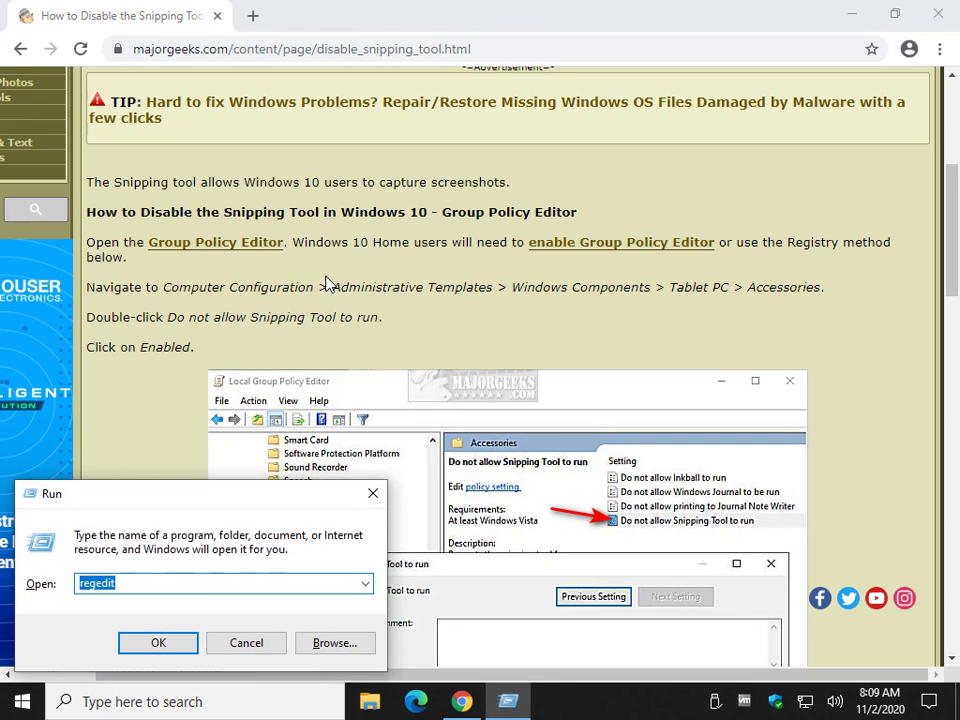
pyautogui.write('gp')
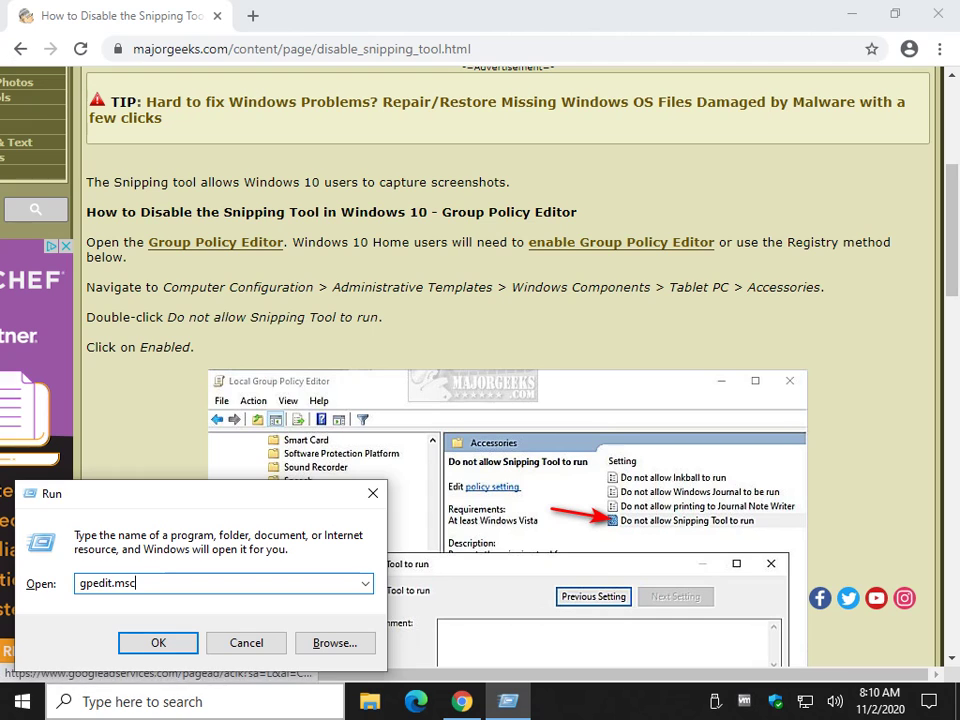
pyautogui.click(160, 640)
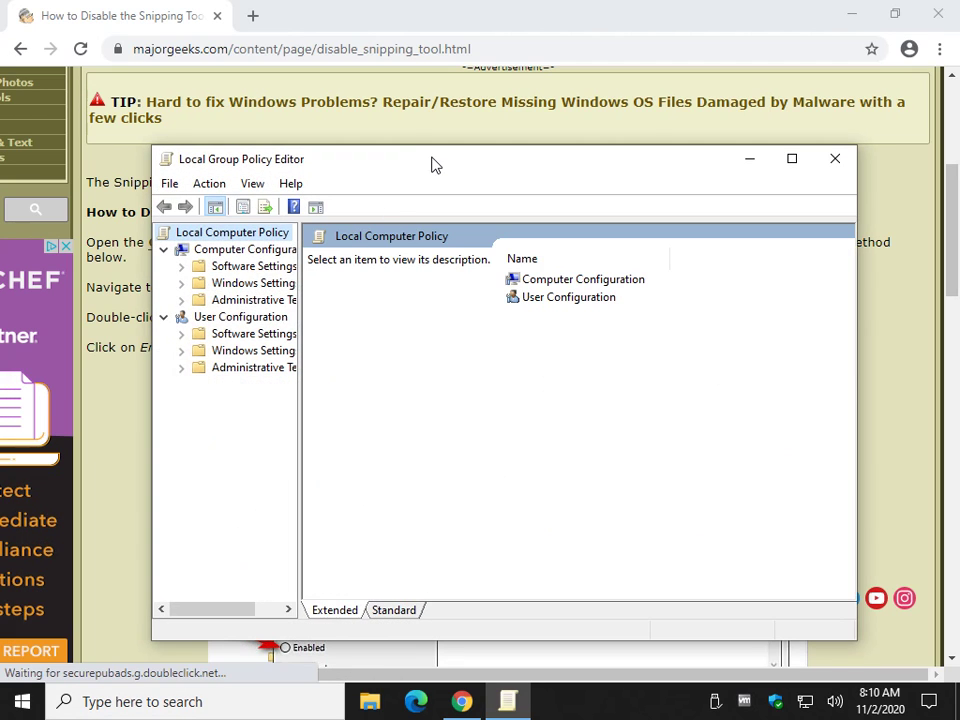
# - Expand Administrative Templates and Windows Components under Computer Configuration, widening the tree pane
pyautogui.moveTo(435, 163); pyautogui.dragTo(319, 344)
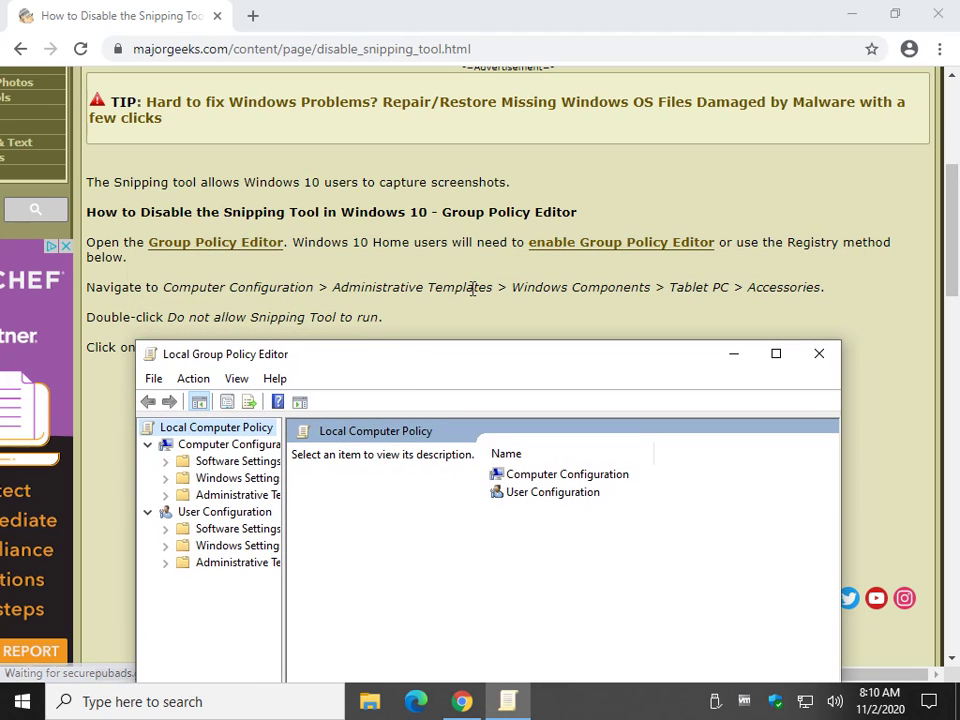
pyautogui.click(165, 495)
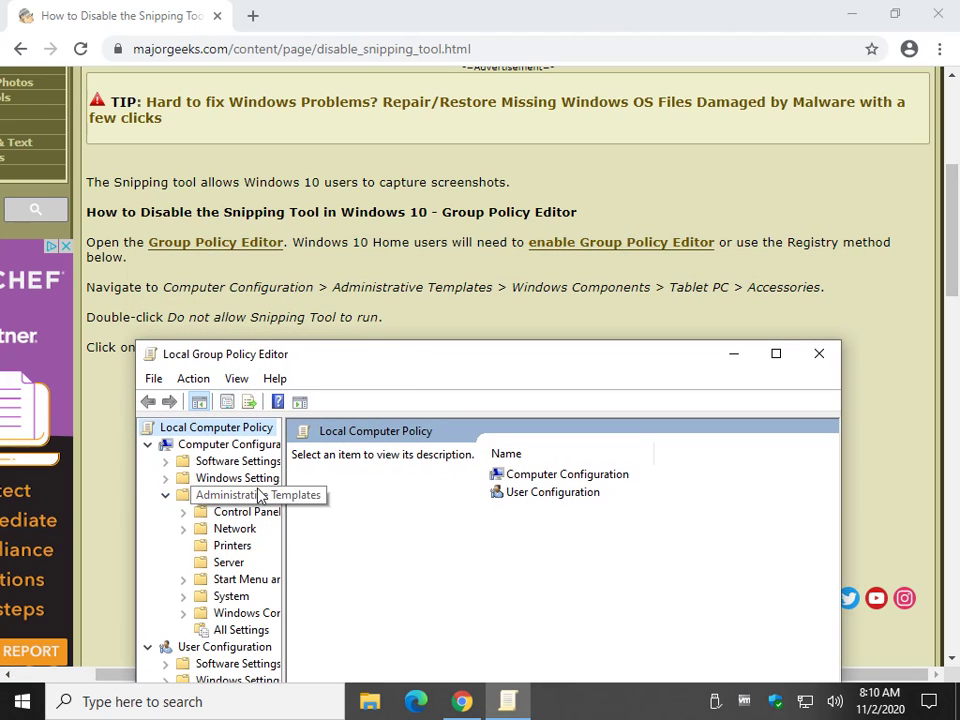
pyautogui.moveTo(284, 472); pyautogui.dragTo(374, 468)
pyautogui.click(182, 613)
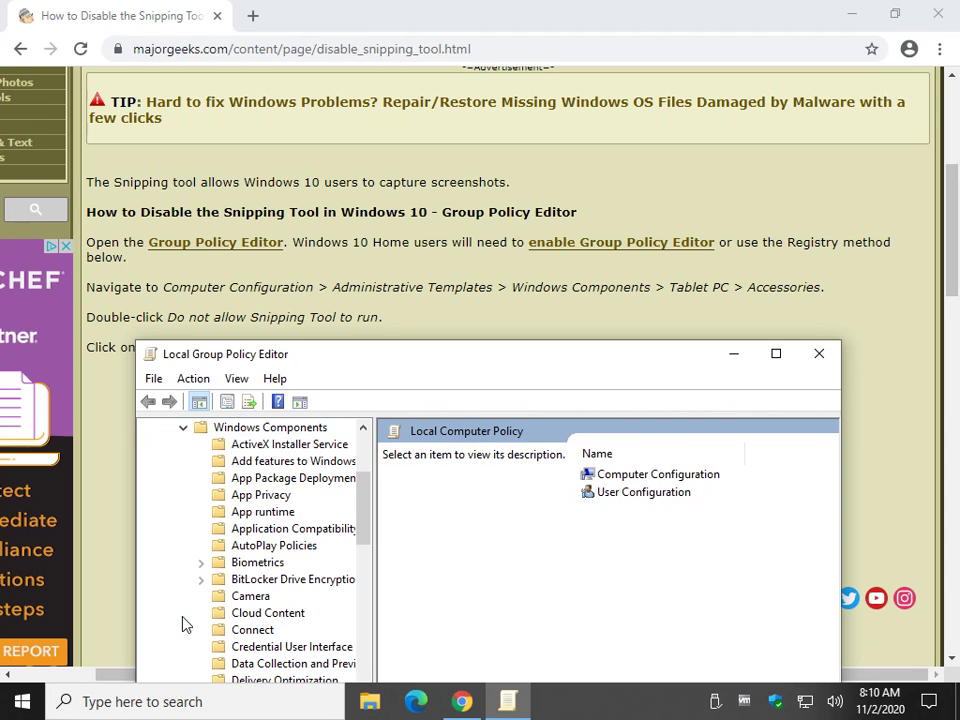
# - Open Tablet PC > Accessories to list the 'Do not allow Snipping Tool to run' setting
pyautogui.scroll(-2, 295, 535)
pyautogui.scroll(-14, 278, 548)
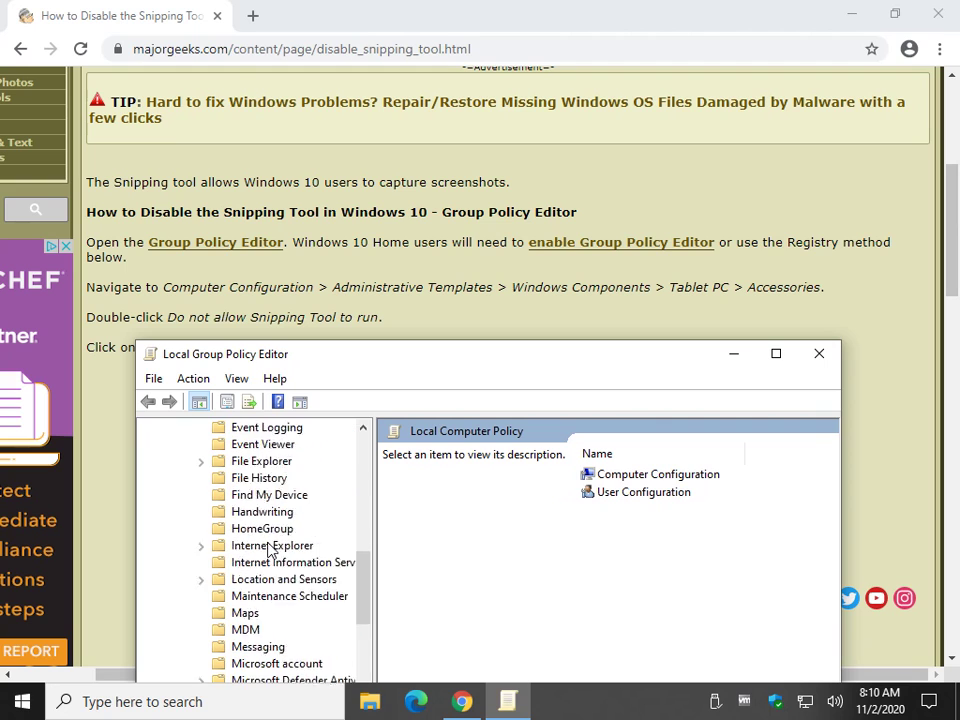
pyautogui.scroll(-3, 266, 546)
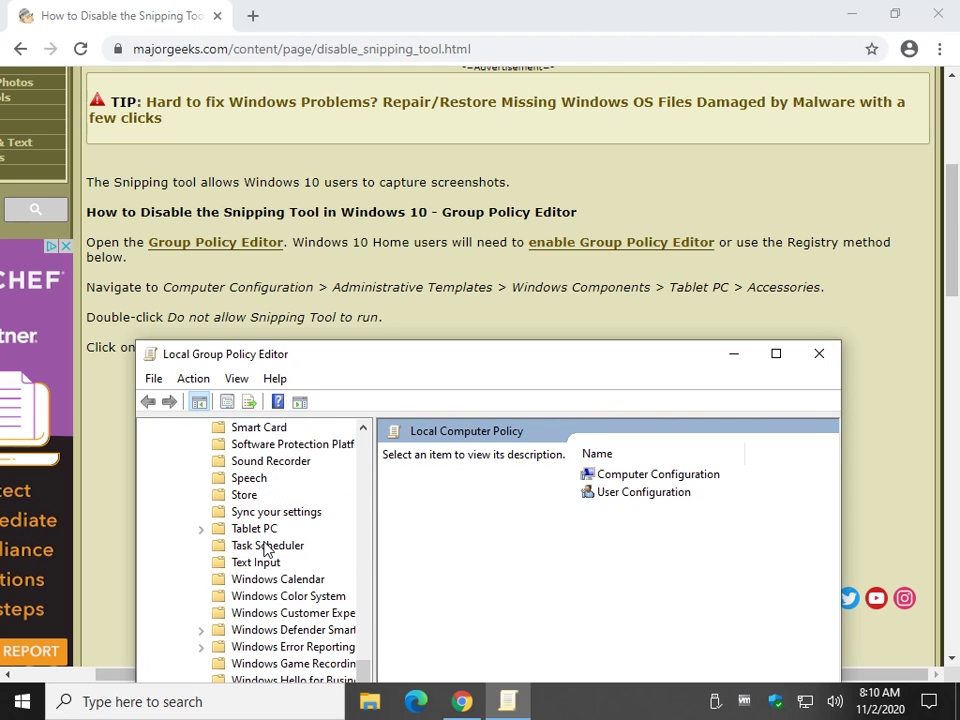
pyautogui.click(255, 530)
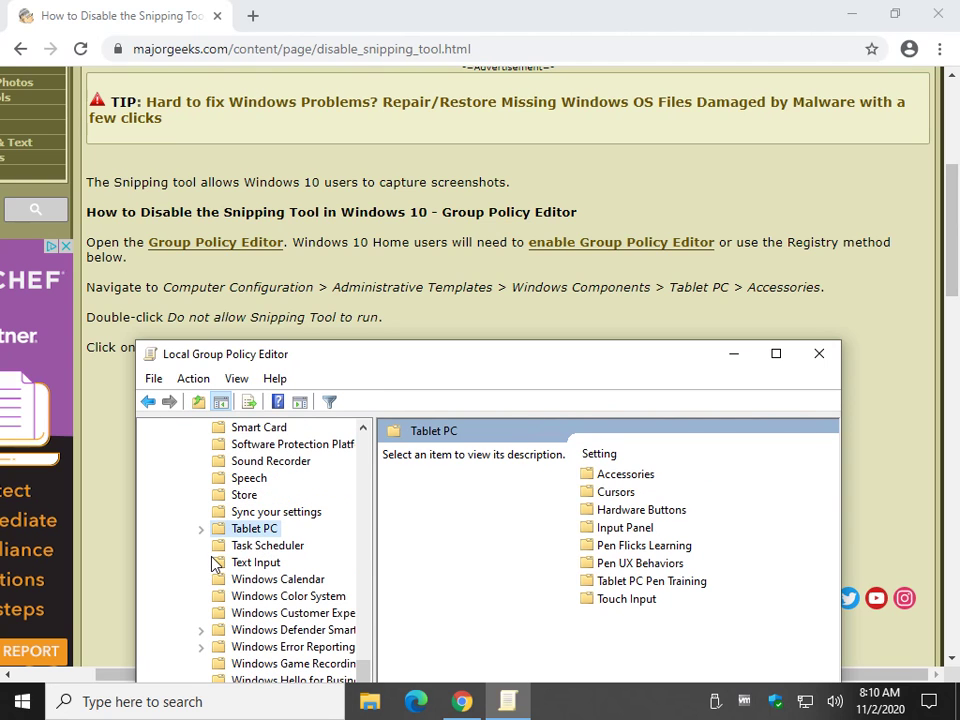
pyautogui.scroll(-1, 210, 560)
pyautogui.click(201, 479)
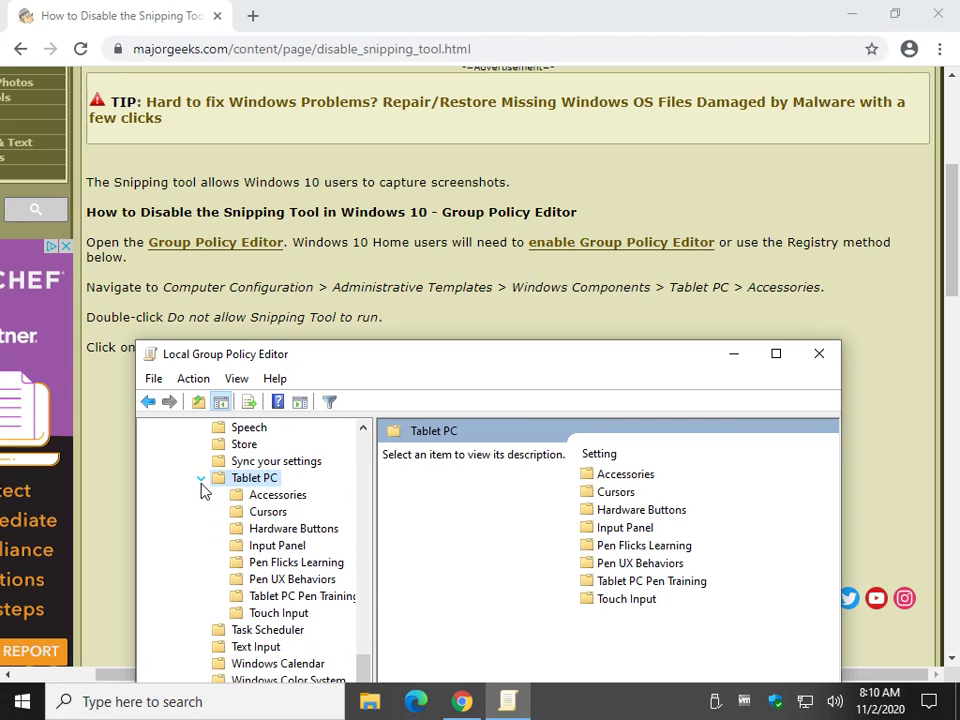
pyautogui.click(266, 497)
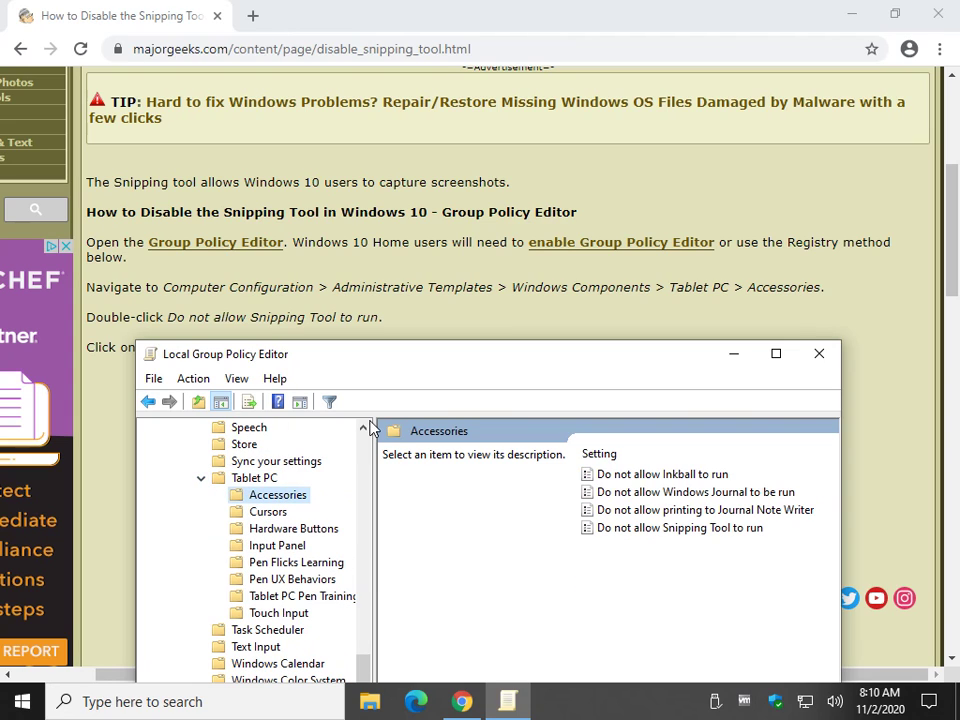
pyautogui.scroll(-1, 392, 302)
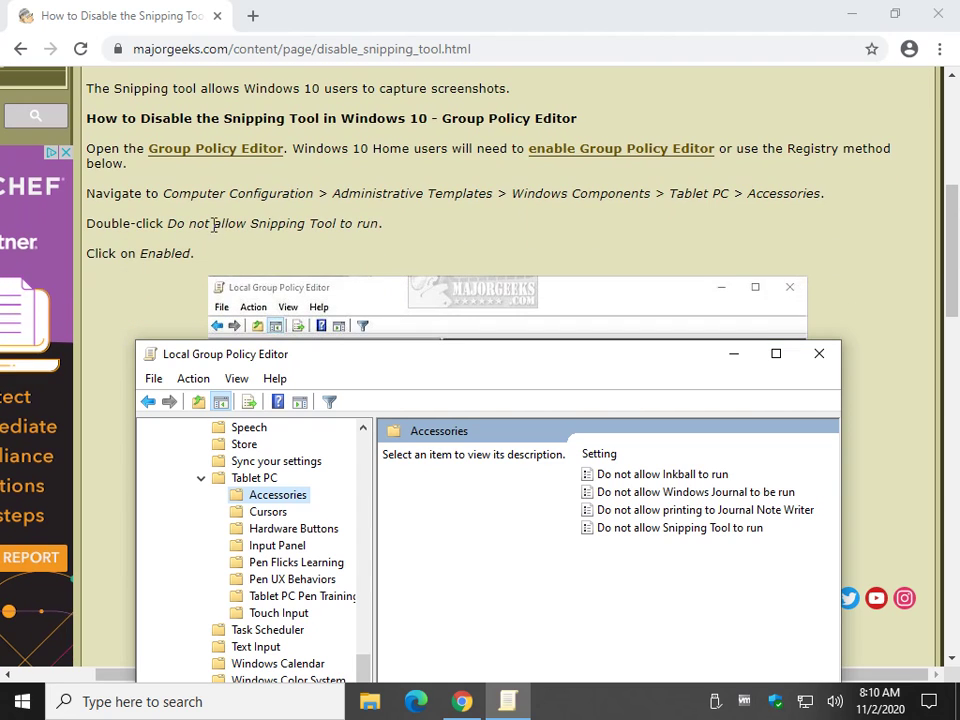
pyautogui.scroll(-1, 213, 224)
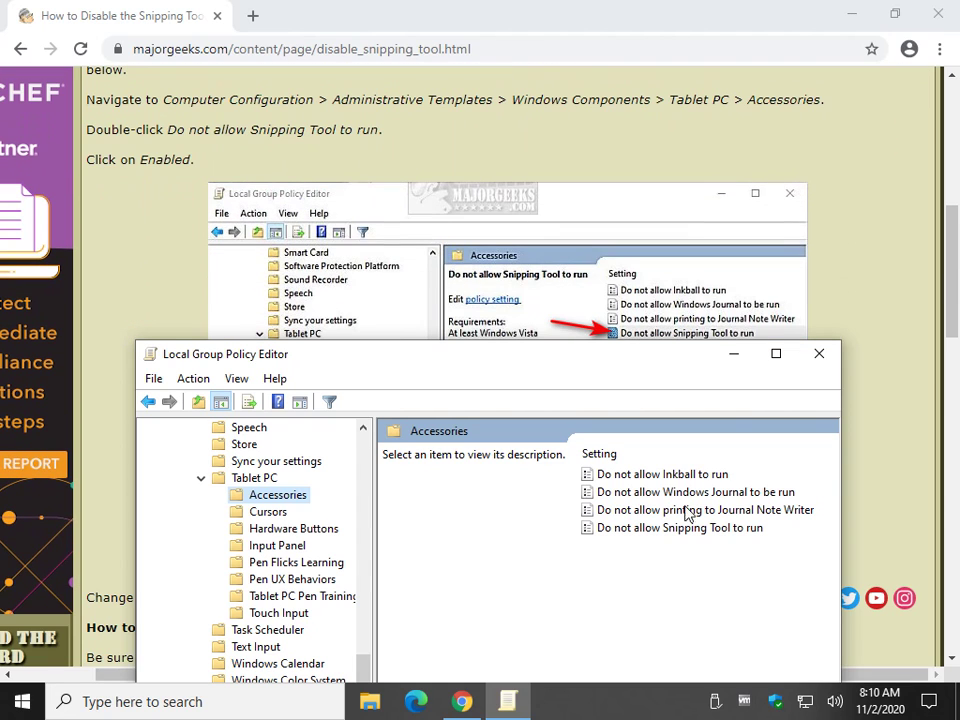
# - Set 'Do not allow Snipping Tool to run' to Enabled and apply it with OK
pyautogui.doubleClick(661, 530)
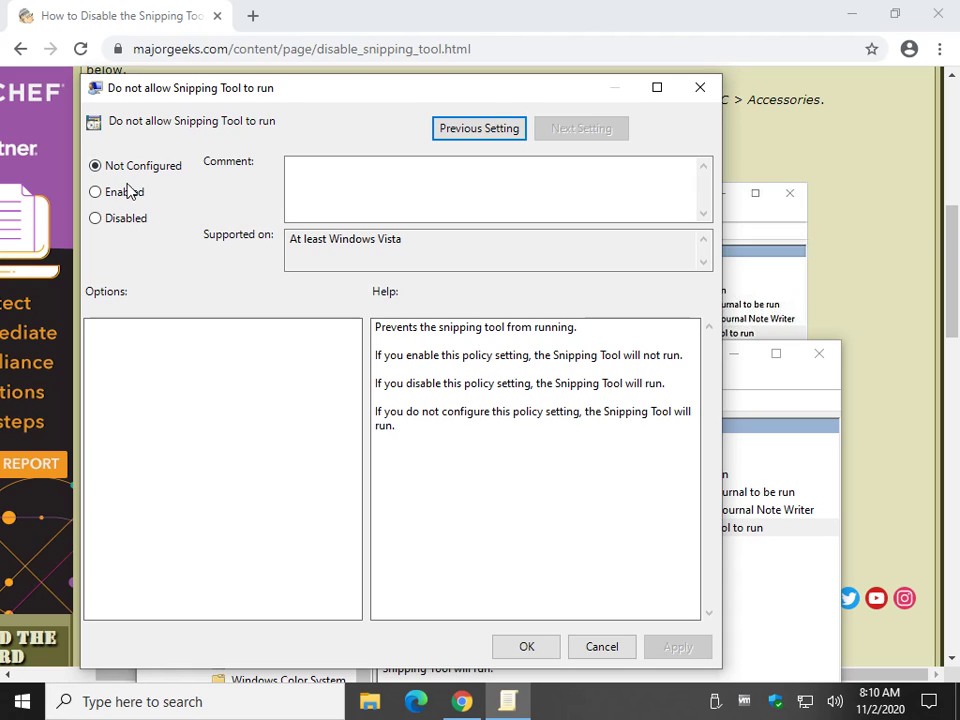
pyautogui.click(116, 196)
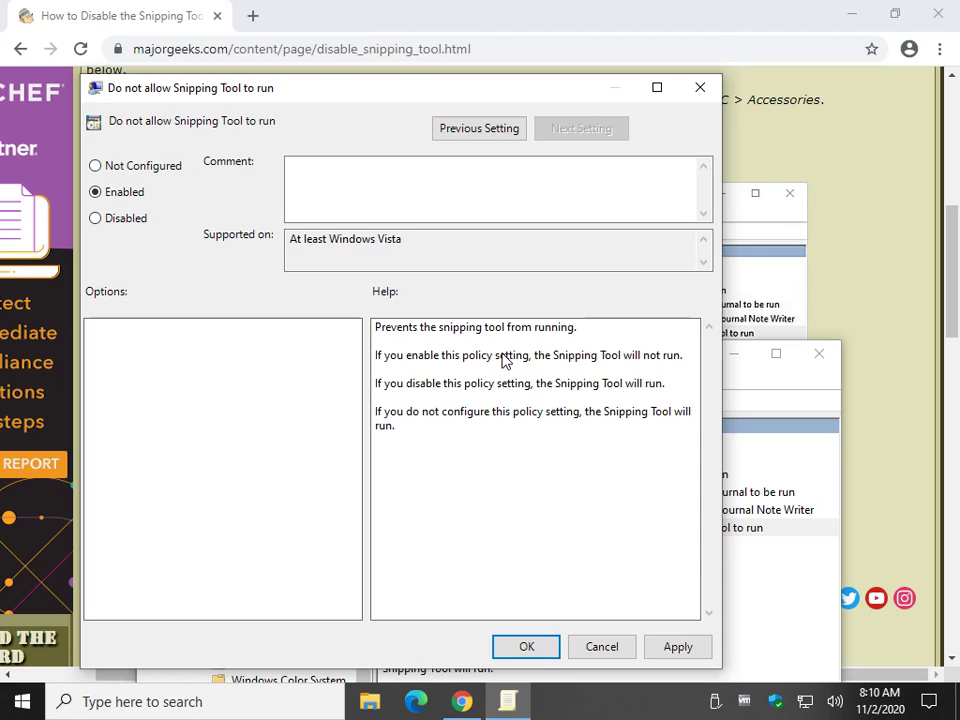
pyautogui.click(133, 222)
pyautogui.click(96, 167)
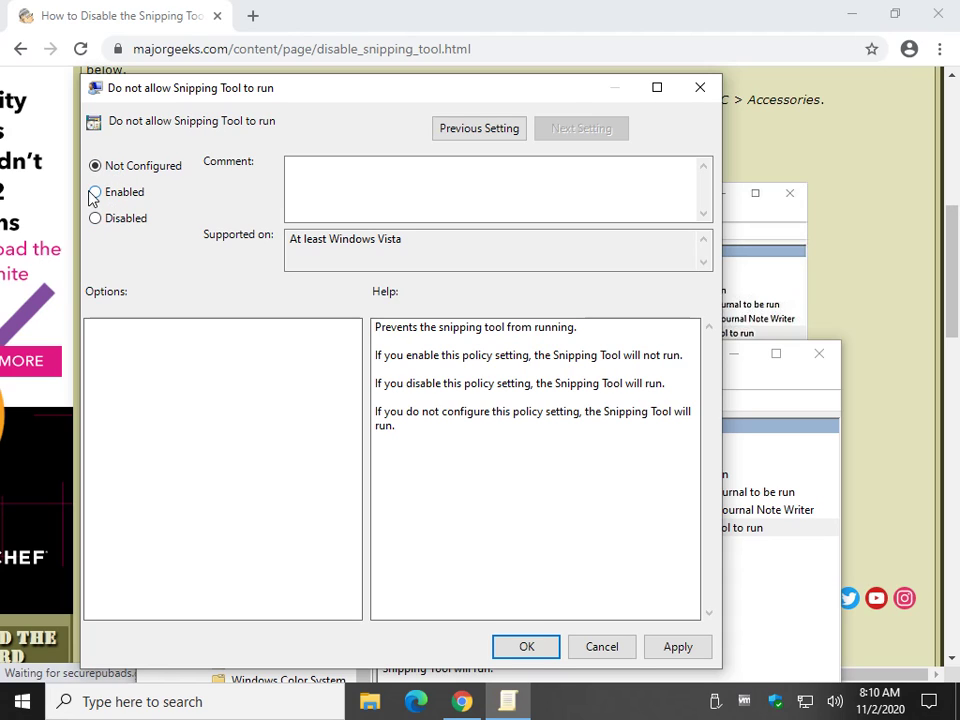
pyautogui.click(95, 194)
pyautogui.click(532, 645)
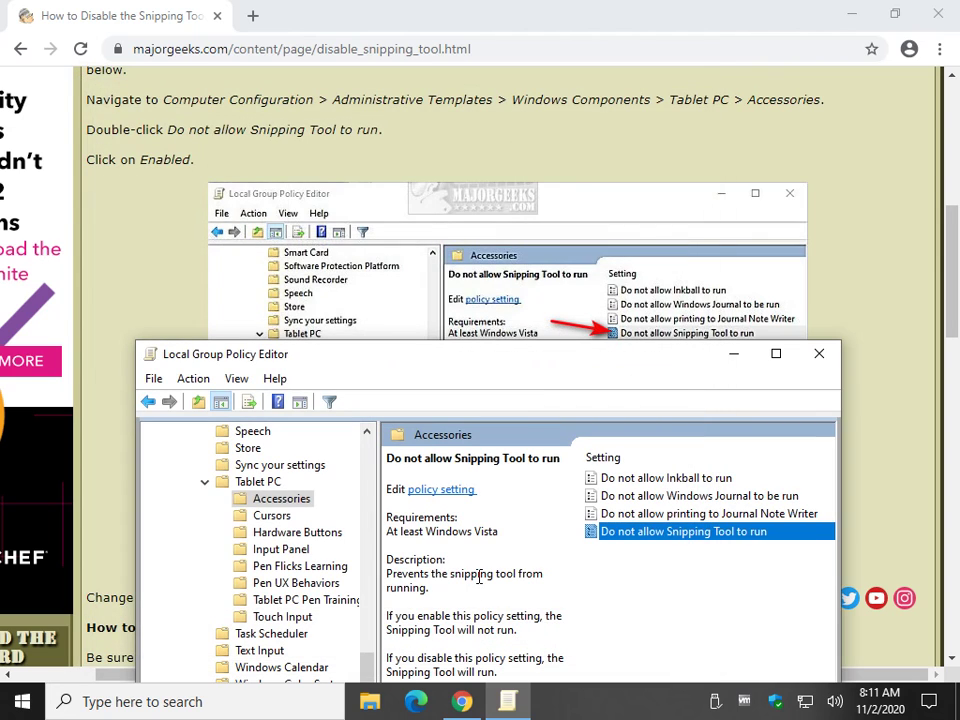
# - Try launching Snipping Tool from search and dismiss the blocked-program error
pyautogui.press('super+s')
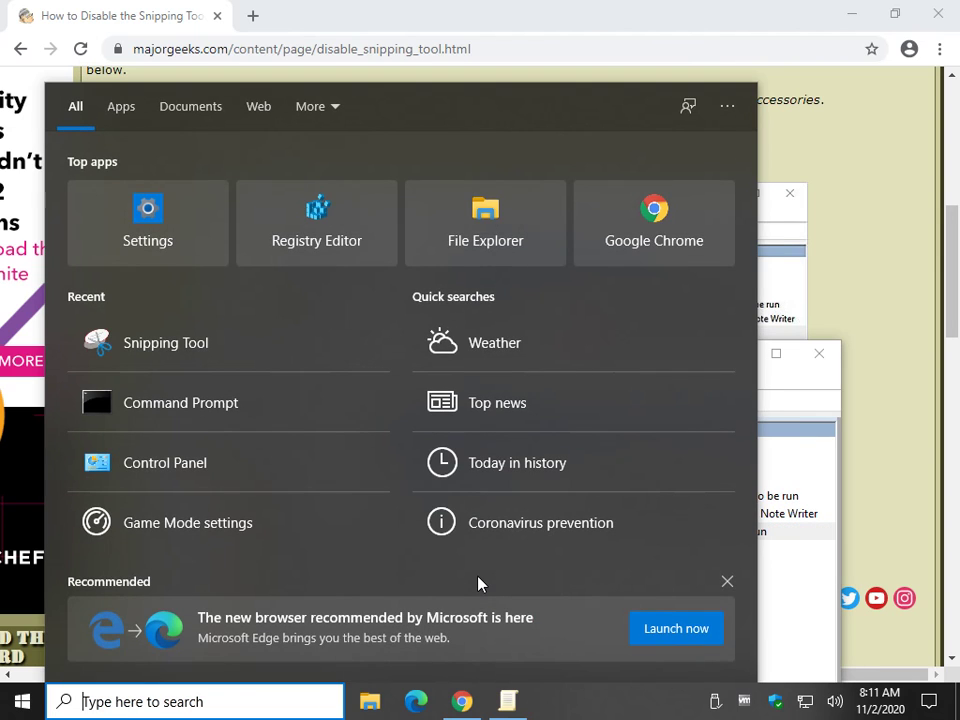
pyautogui.write('snip')
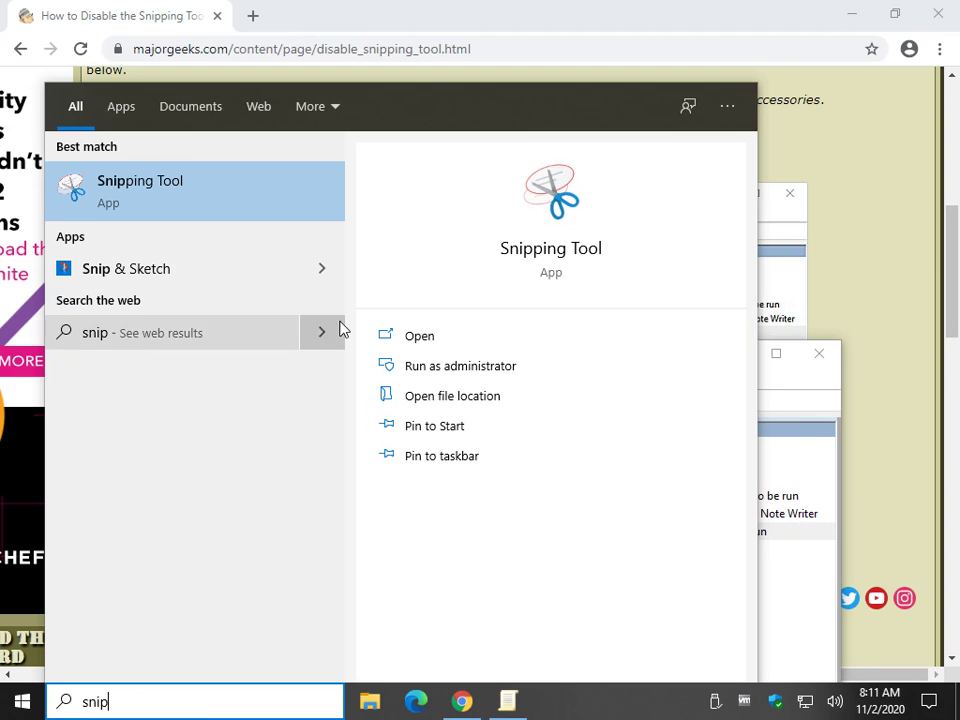
pyautogui.click(238, 209)
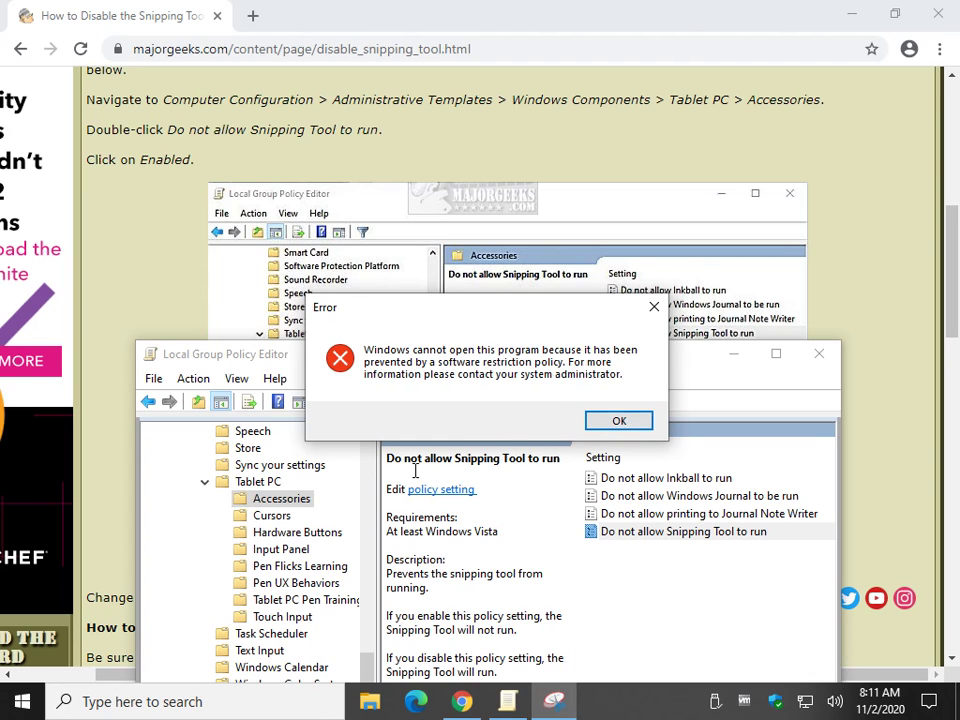
pyautogui.click(608, 425)
# - Reopen 'Do not allow Snipping Tool to run' and confirm it remains Enabled
pyautogui.click(455, 700)
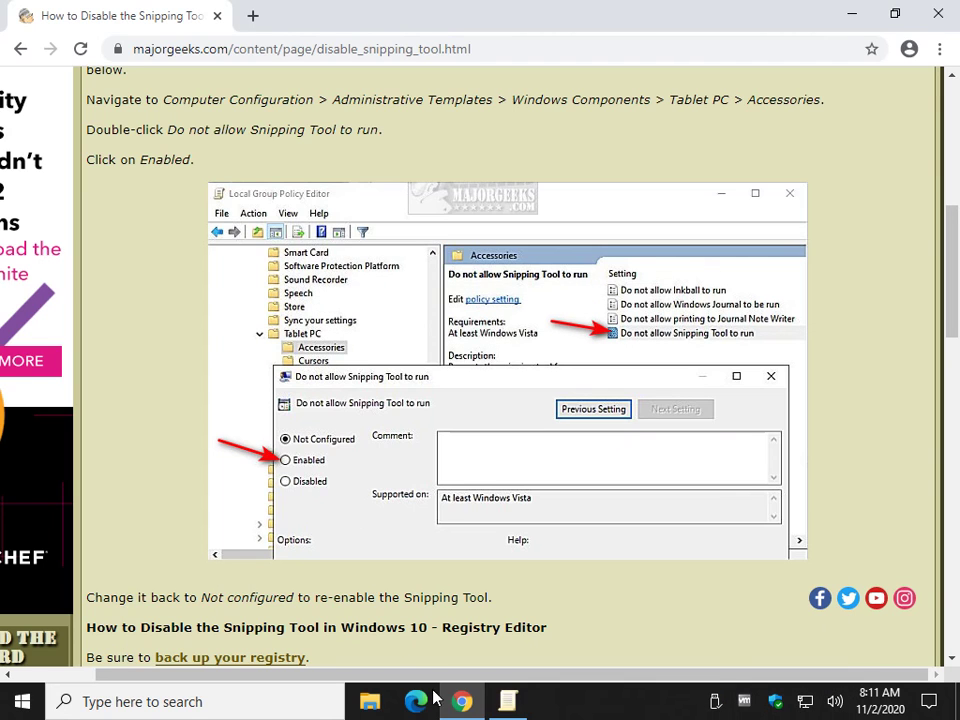
pyautogui.click(512, 703)
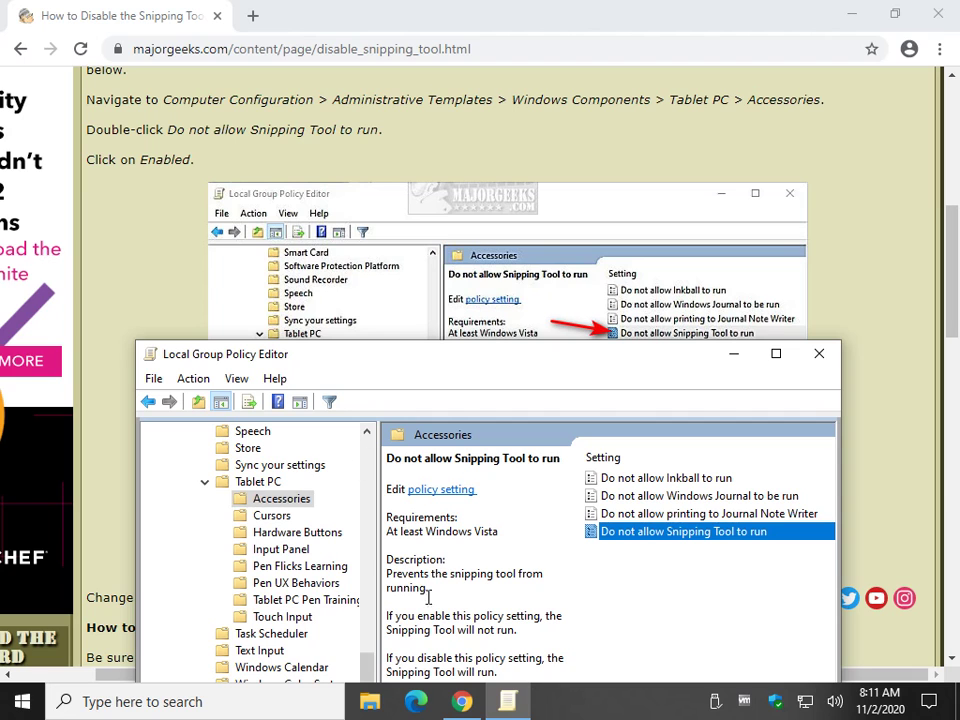
pyautogui.doubleClick(731, 533)
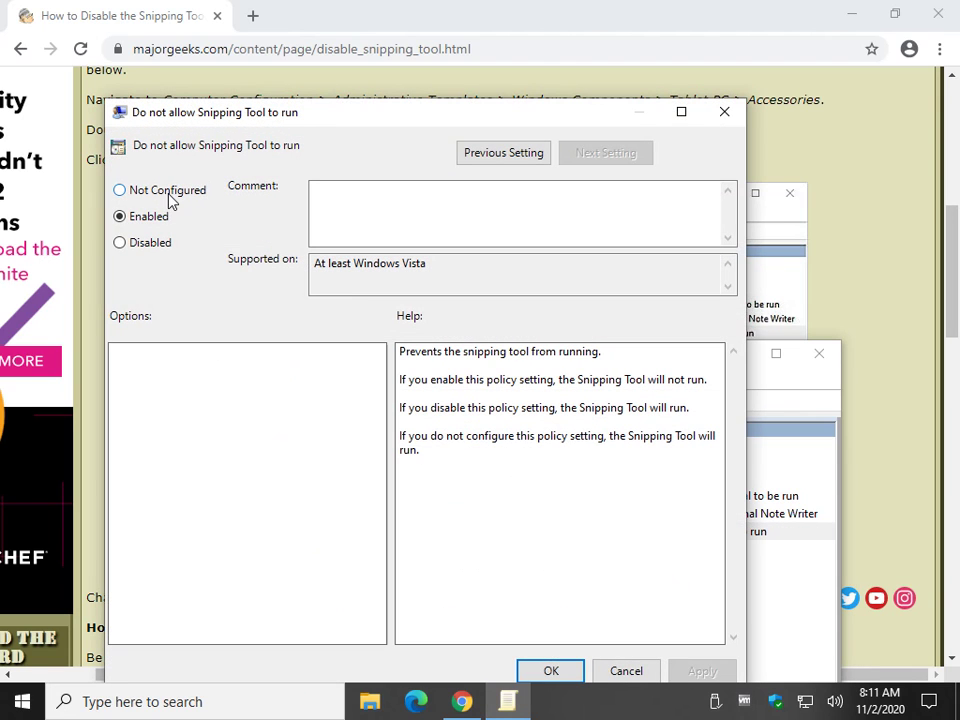
pyautogui.click(551, 671)
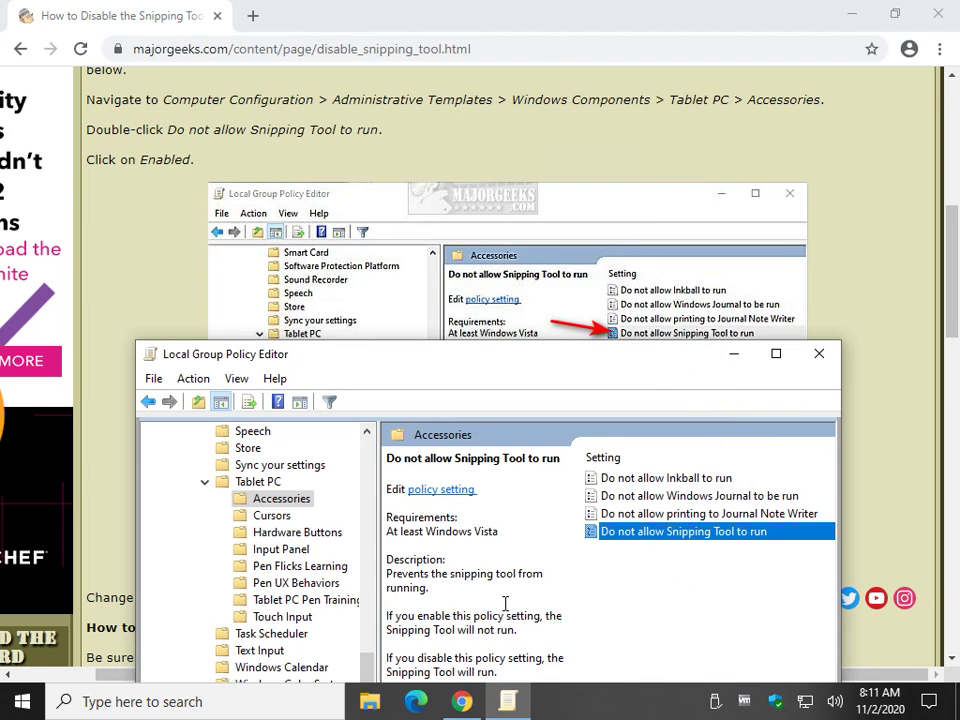
# - Search 'snip' again, launch Snipping Tool to retest, then close its window
pyautogui.press('super')
pyautogui.write('snip')
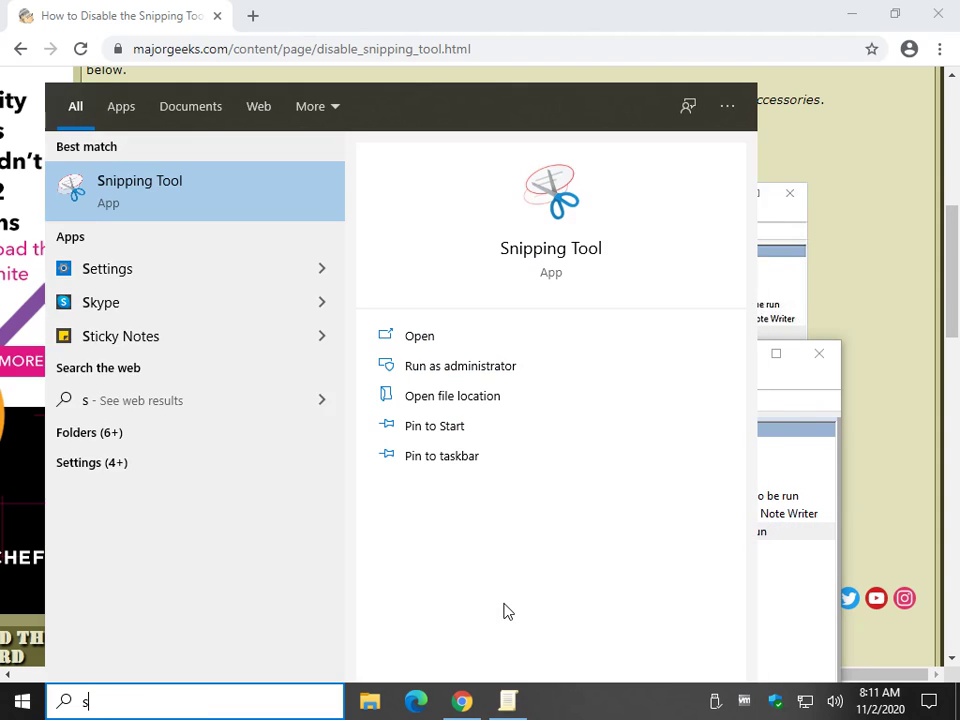
pyautogui.click(176, 194)
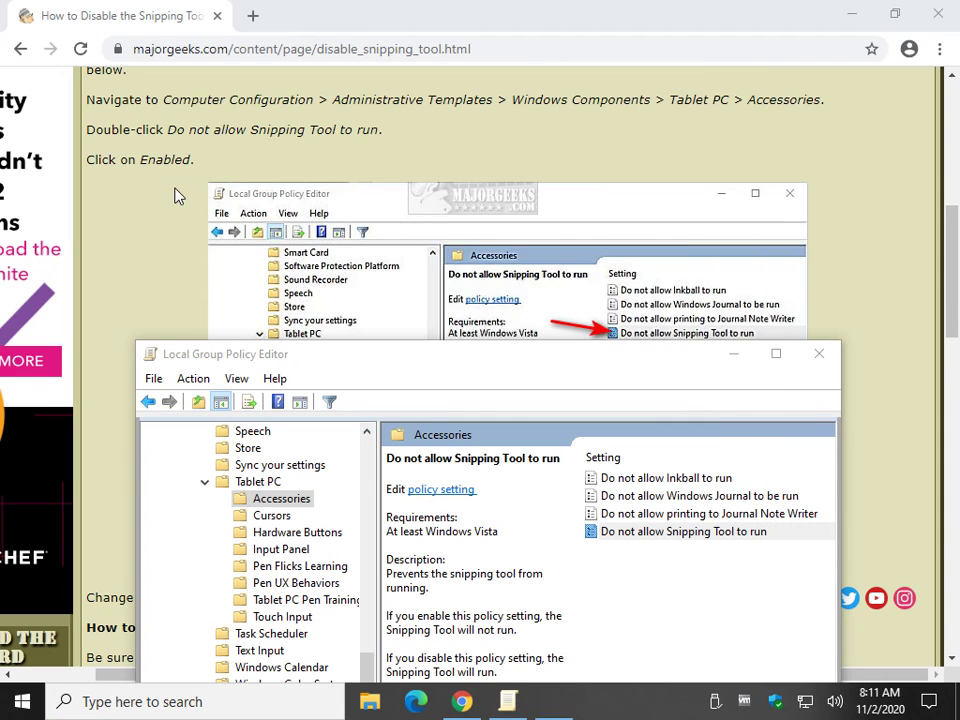
pyautogui.click(699, 193)
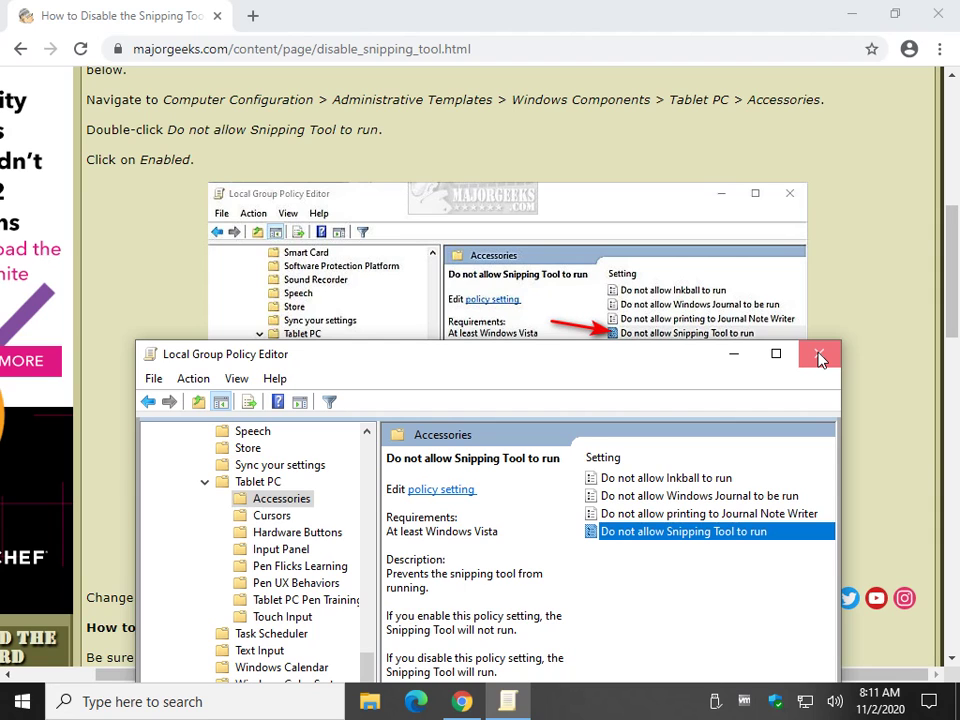
# - Close the Group Policy Editor and scroll the article to its Registry Editor section
pyautogui.click(820, 356)
pyautogui.scroll(-2, 175, 307)
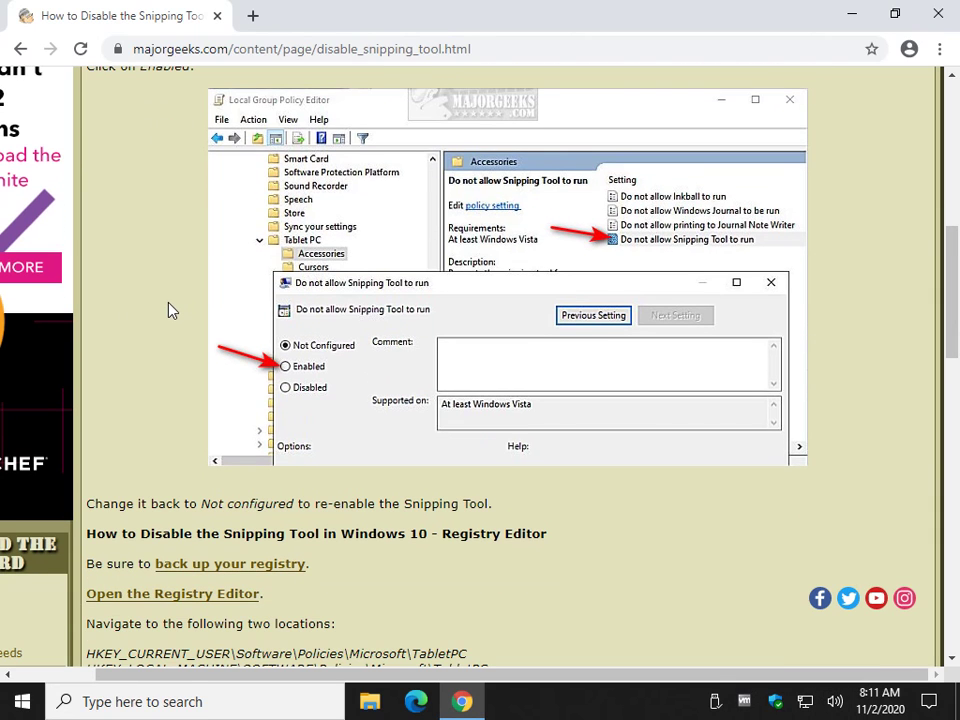
pyautogui.scroll(-6, 170, 311)
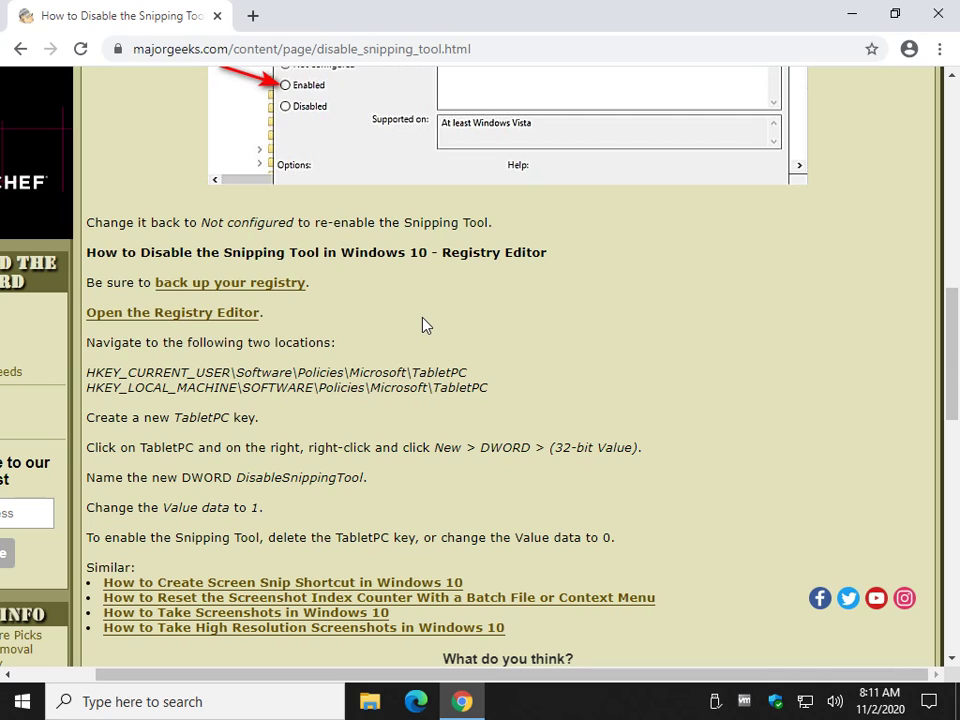
# - Run 'regedit' from the Run dialog to launch Registry Editor
pyautogui.press('super+r')
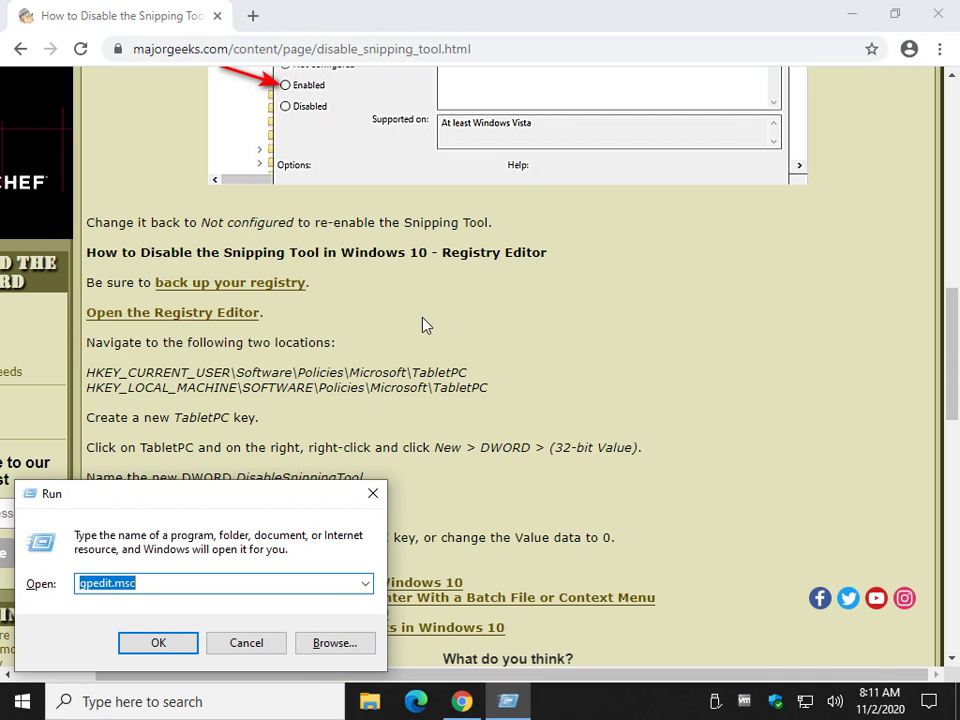
pyautogui.write('rege')
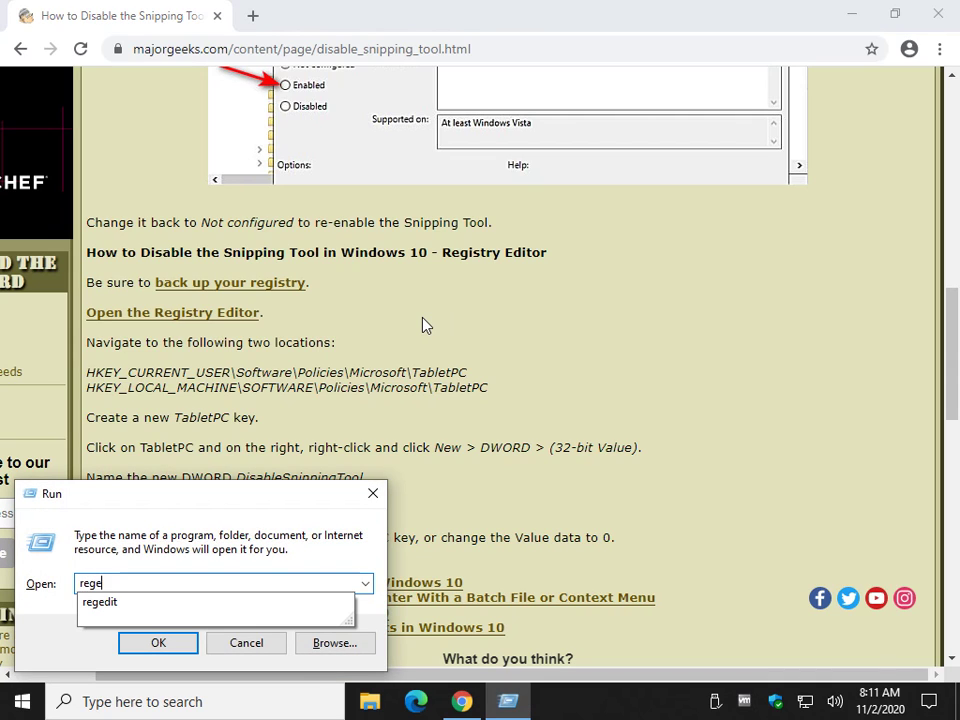
pyautogui.write('dit')
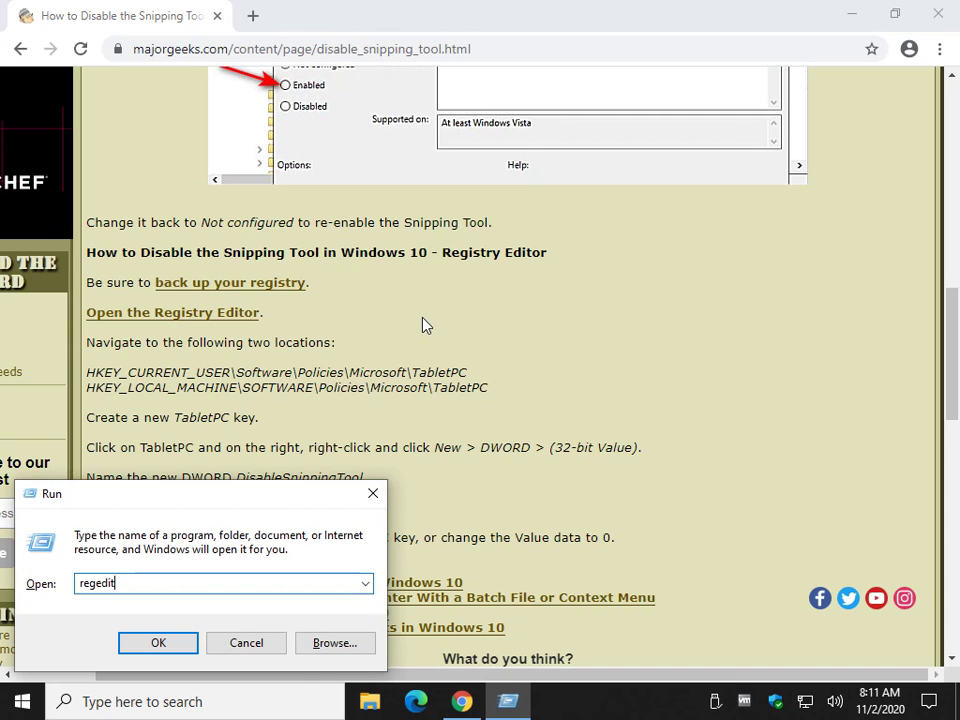
pyautogui.press('Return')
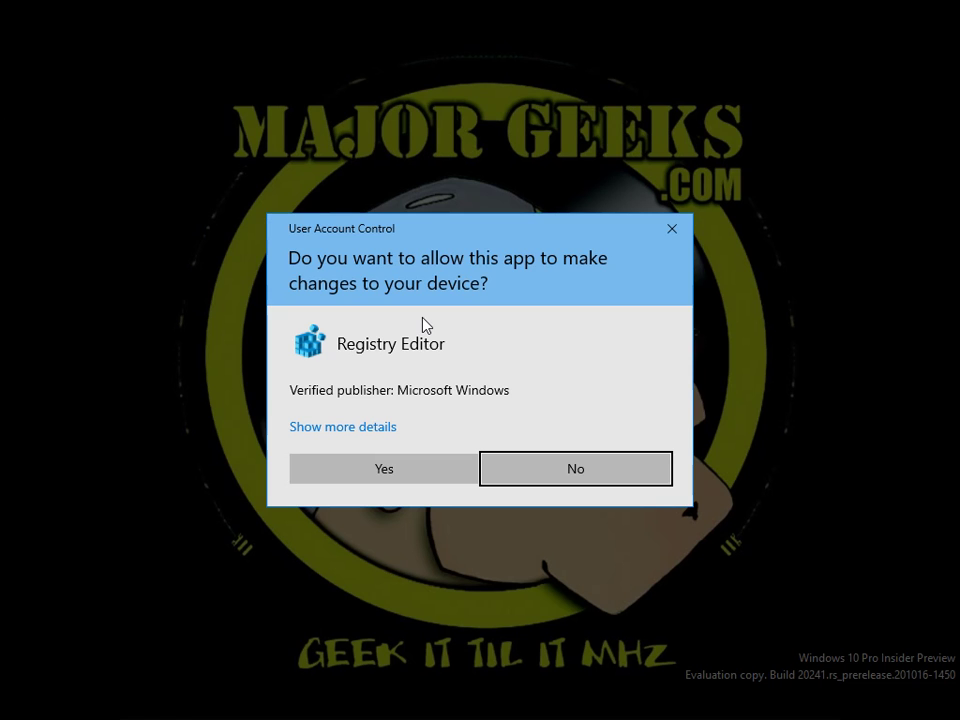
# - Allow Registry Editor through UAC and copy the article's HKEY_CURRENT_USER TabletPC path
pyautogui.click(392, 469)
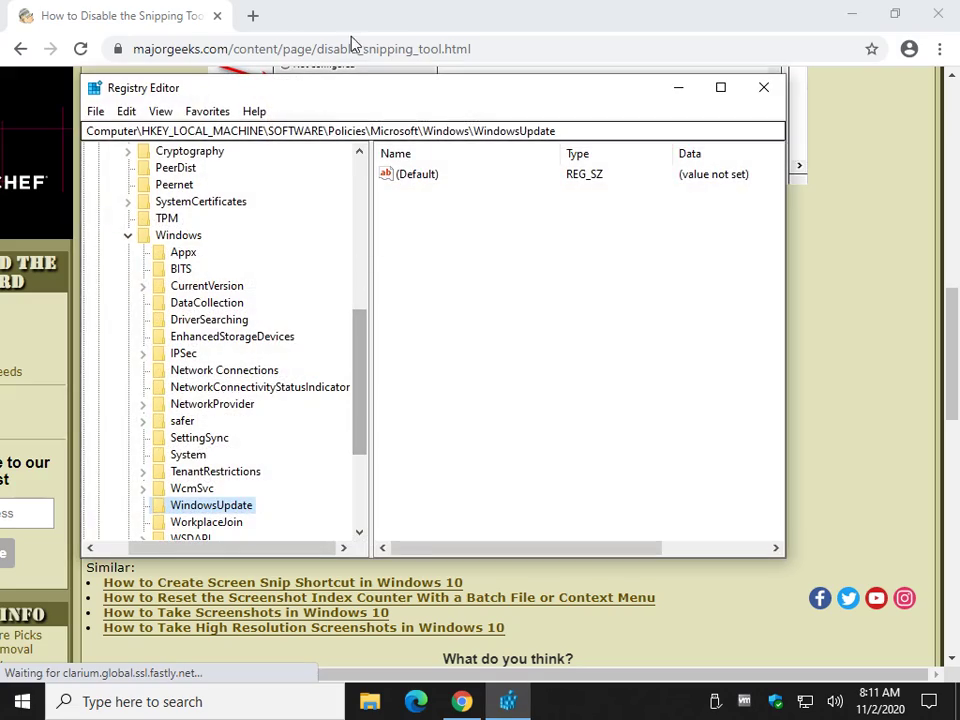
pyautogui.moveTo(363, 108); pyautogui.dragTo(403, 189)
pyautogui.click(864, 264)
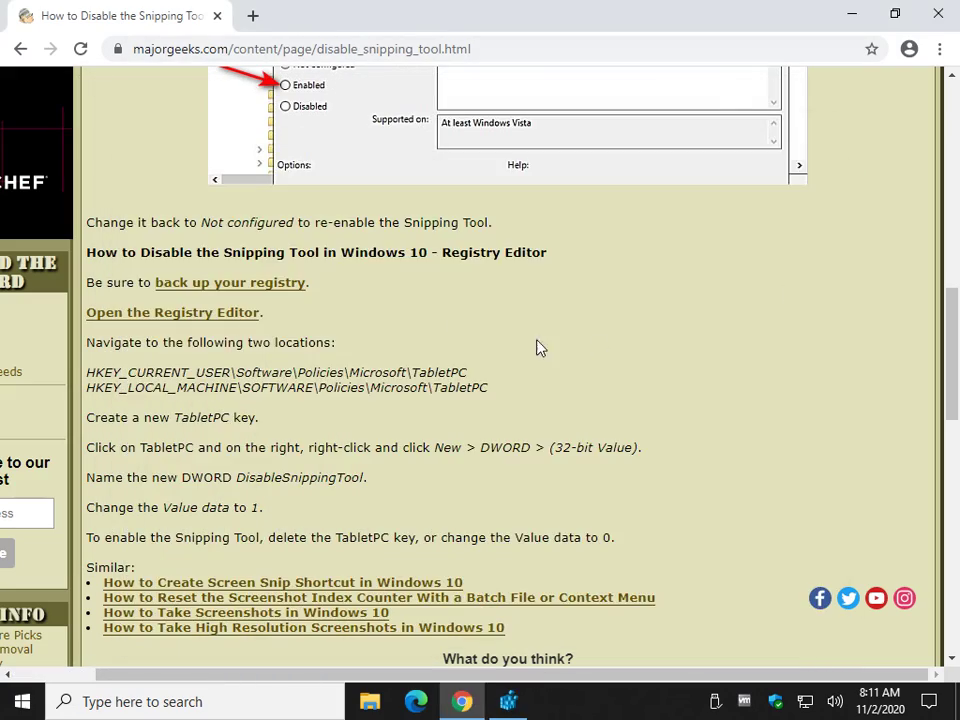
pyautogui.scroll(-2, 311, 432)
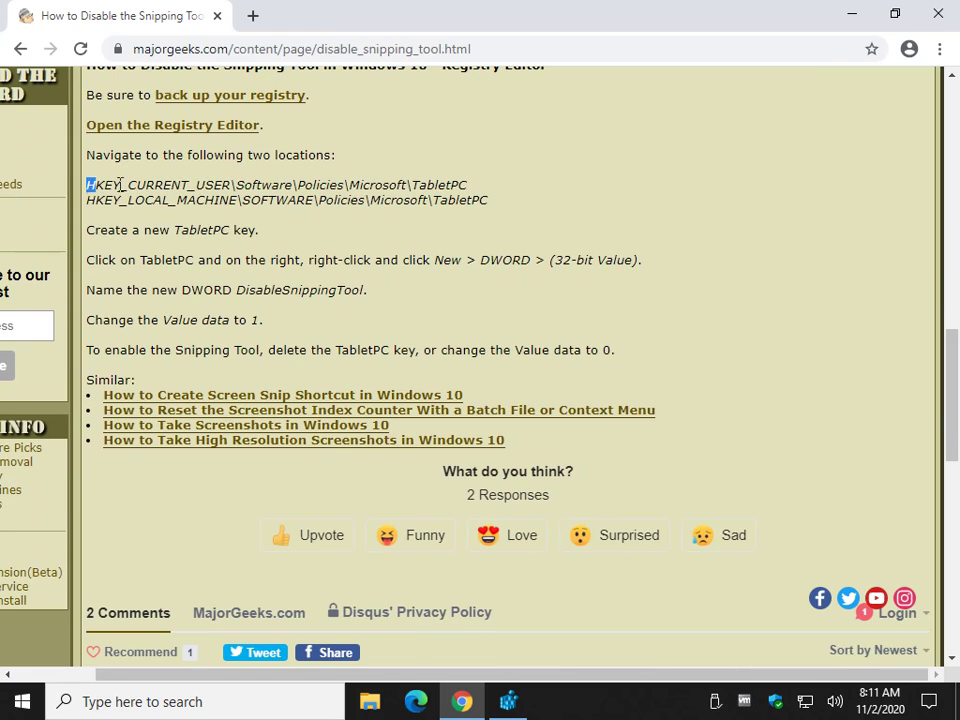
pyautogui.moveTo(120, 185); pyautogui.dragTo(86, 188)
pyautogui.rightClick(454, 197)
pyautogui.click(413, 190)
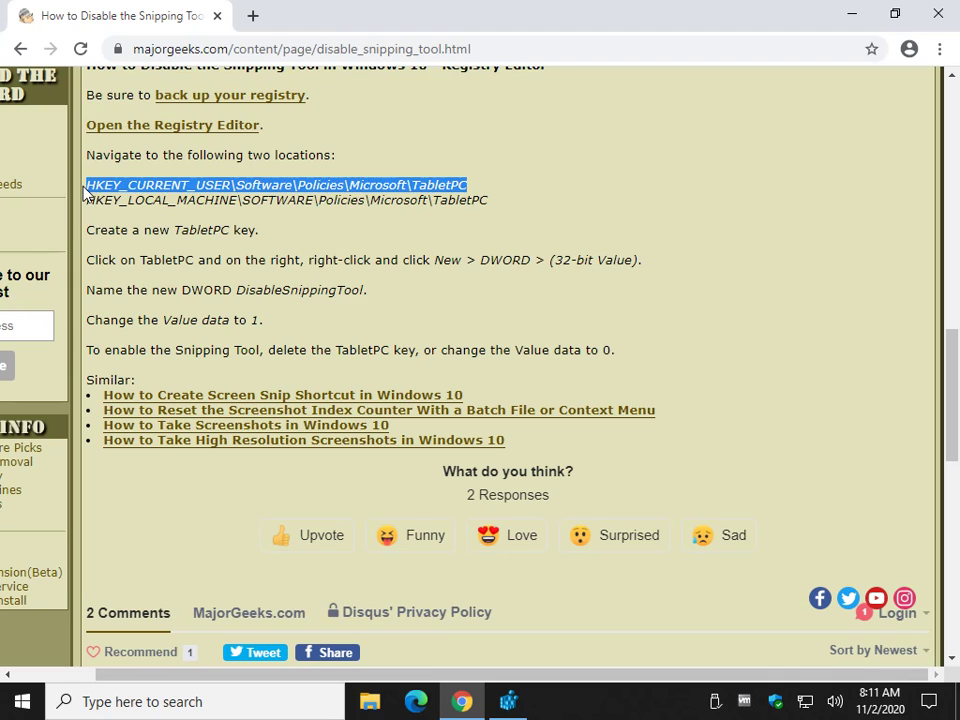
pyautogui.rightClick(113, 183)
pyautogui.click(120, 199)
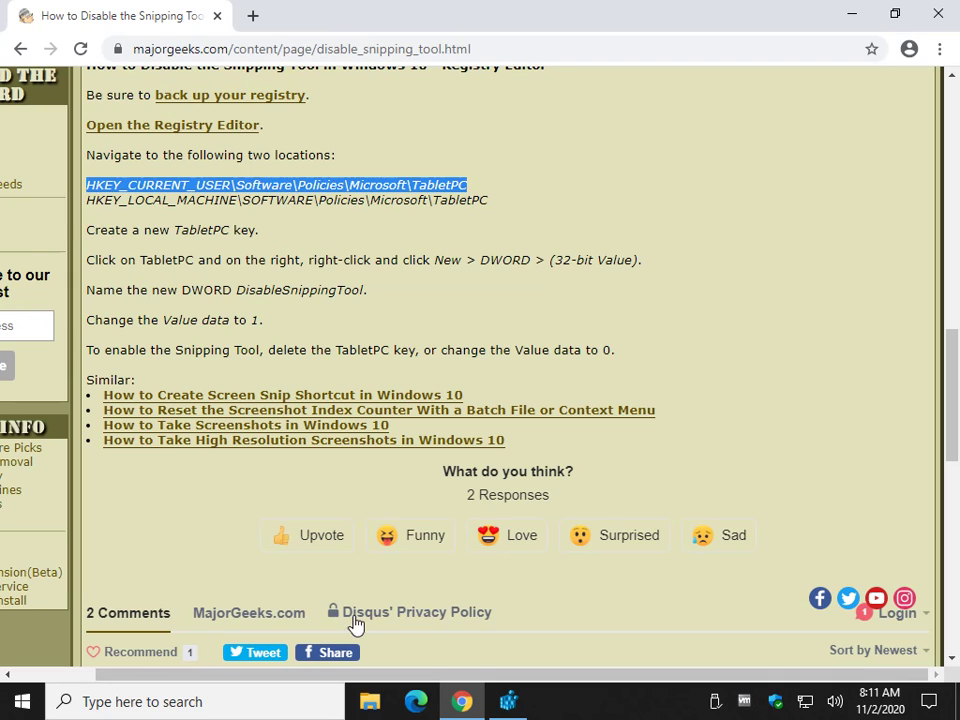
# - Paste the path into the address bar, trim TabletPC, and go to Policies\Microsoft
pyautogui.click(508, 700)
pyautogui.moveTo(621, 214); pyautogui.dragTo(43, 238)
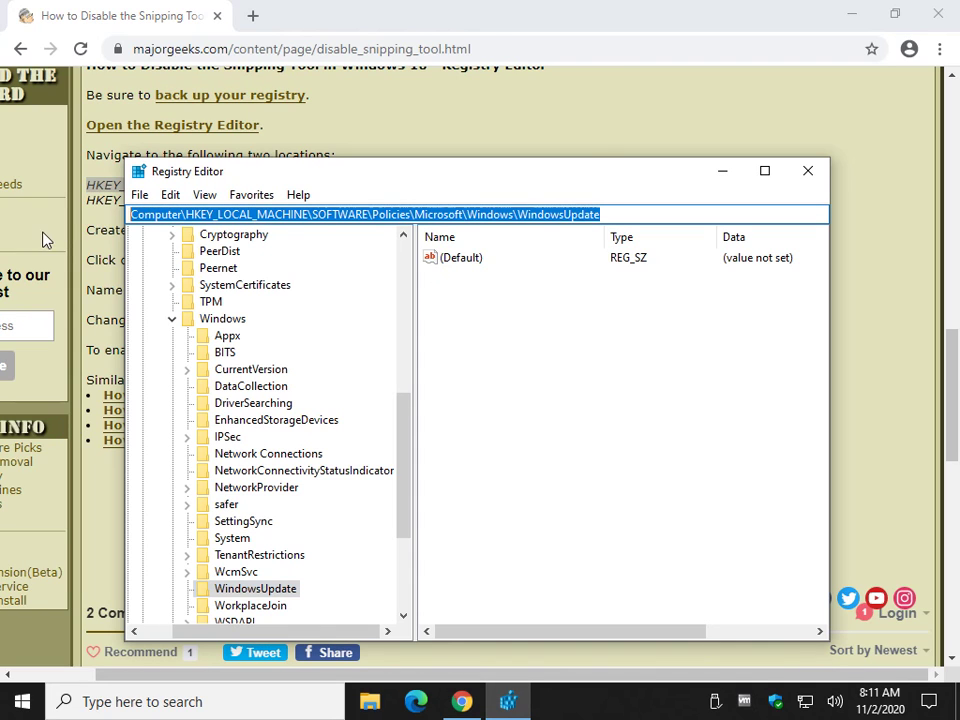
pyautogui.write('F')
pyautogui.press('BackSpace')
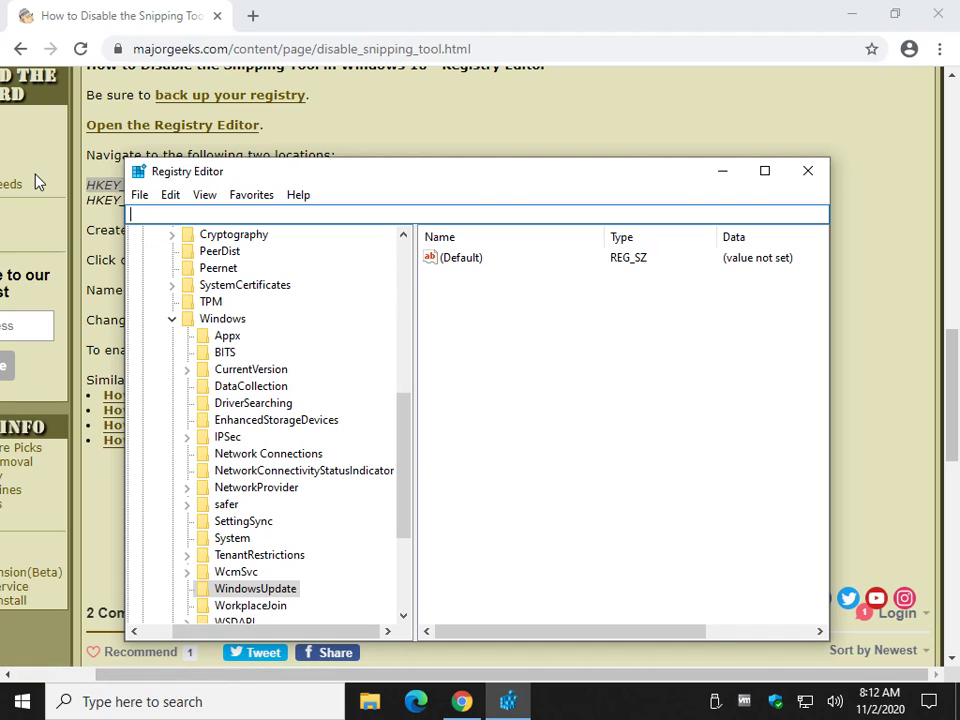
pyautogui.hotkey('ctrl', 'v')
pyautogui.press('Return')
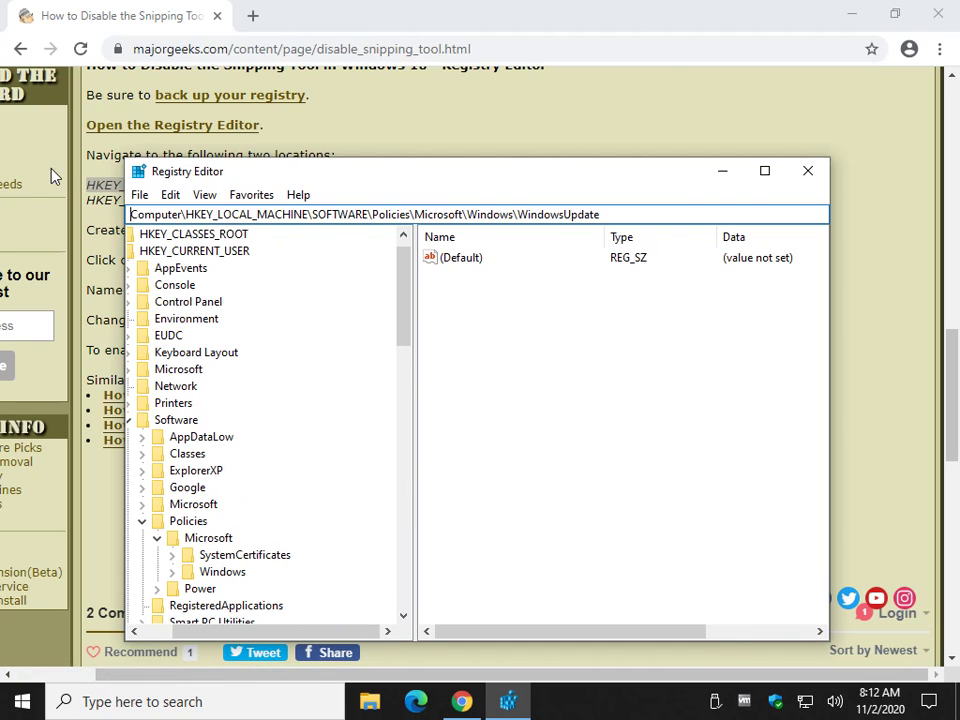
pyautogui.moveTo(625, 213); pyautogui.dragTo(2, 180)
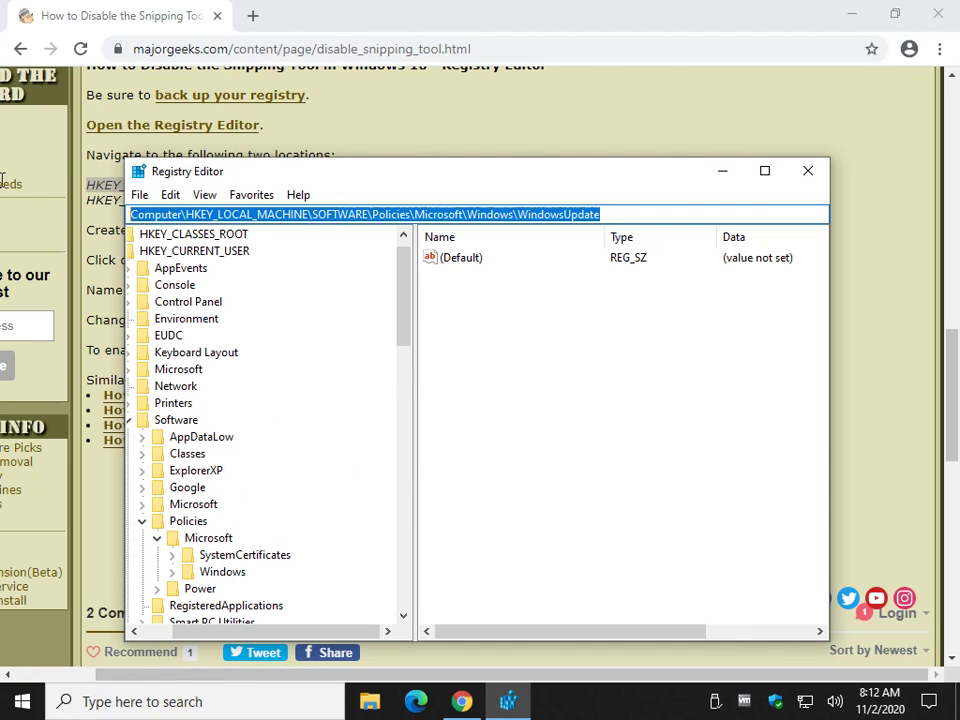
pyautogui.press('BackSpace')
pyautogui.hotkey('ctrl', 'v')
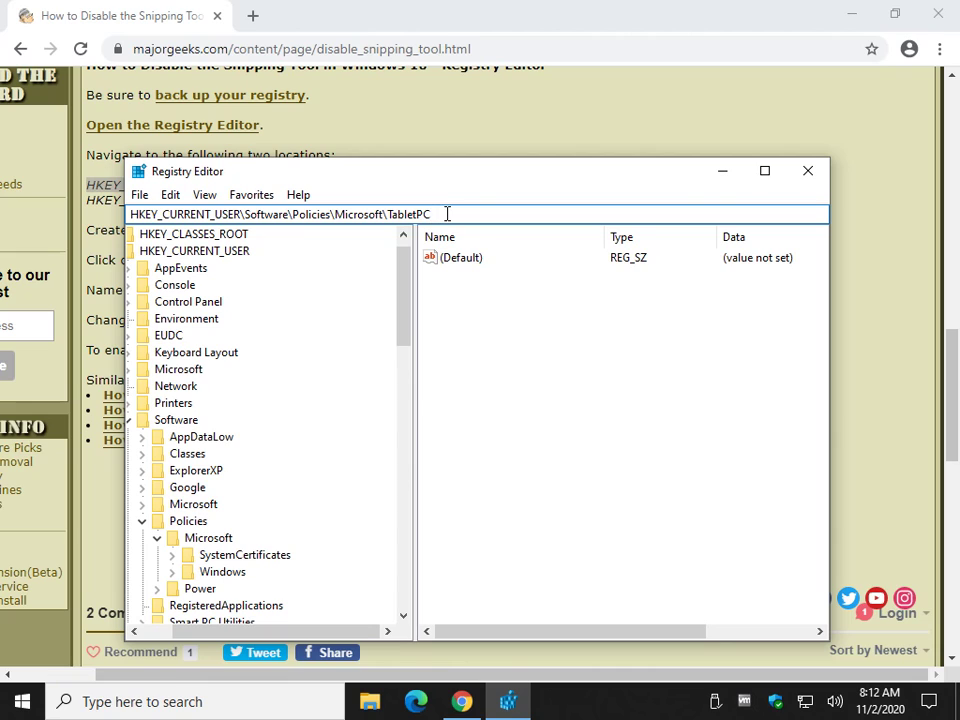
pyautogui.press('BackSpace')
pyautogui.press('BackSpace')
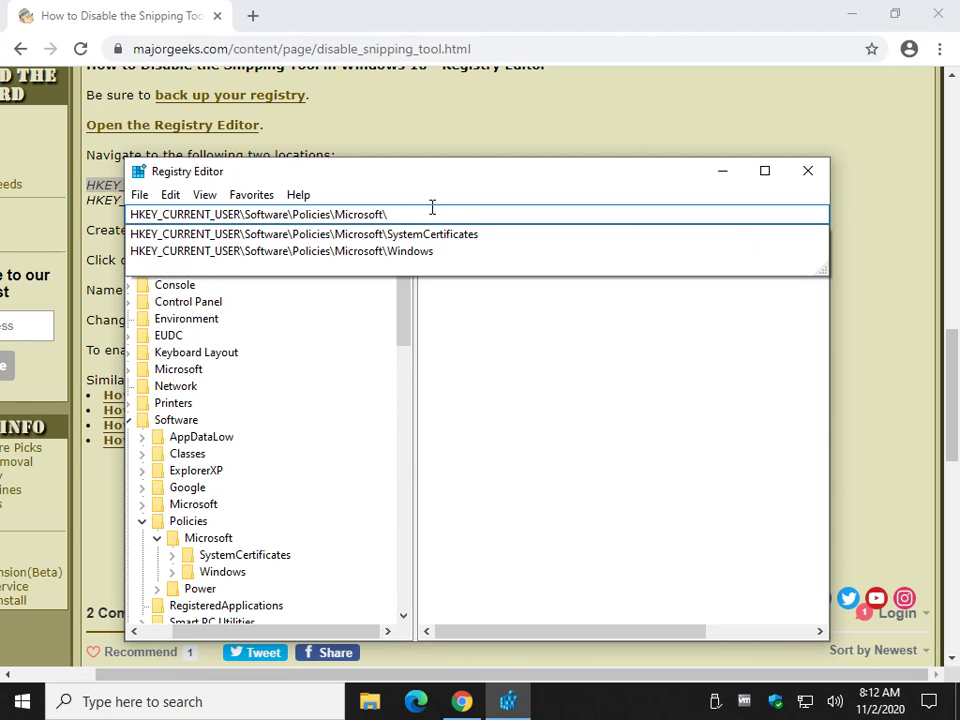
pyautogui.press('Return')
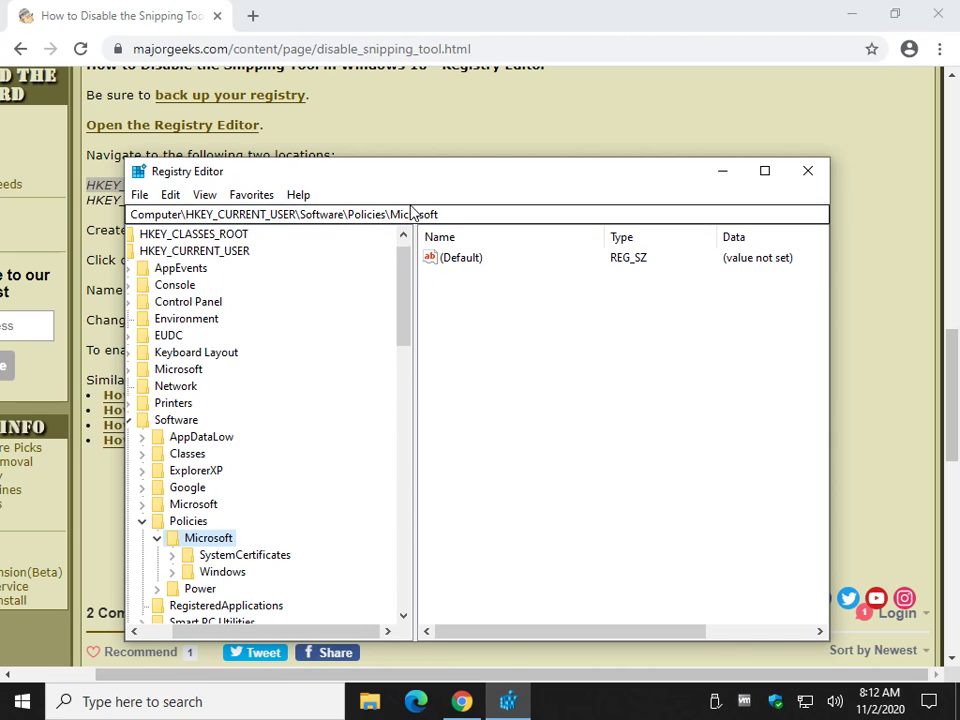
# - Check the article's Policies\Microsoft path and reposition the Registry Editor window
pyautogui.hotkey('alt', 'Tab')
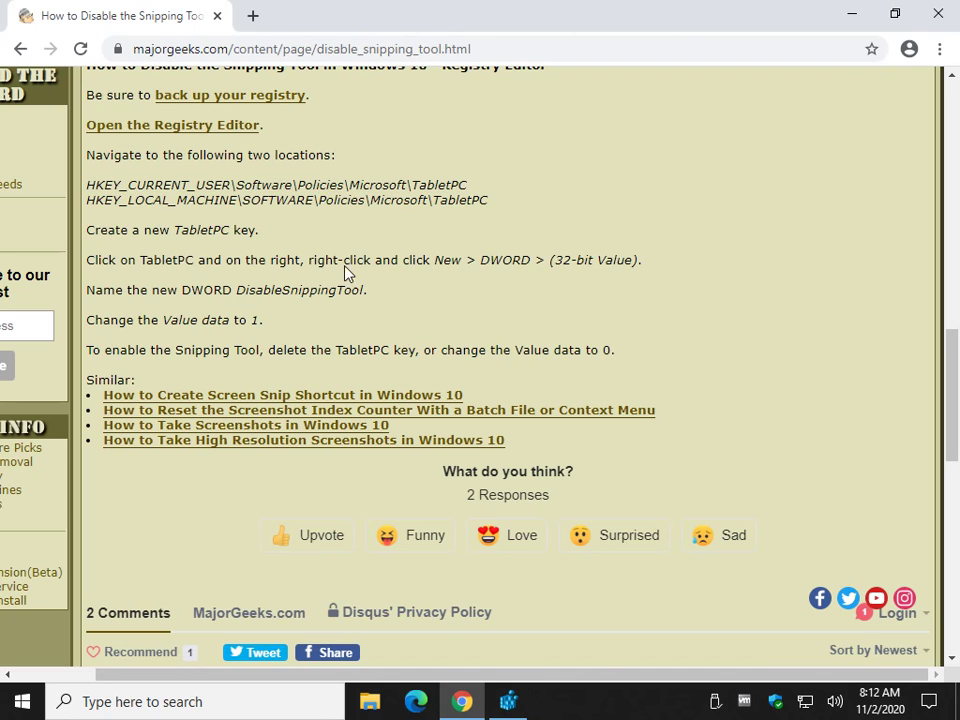
pyautogui.moveTo(323, 188); pyautogui.dragTo(418, 184)
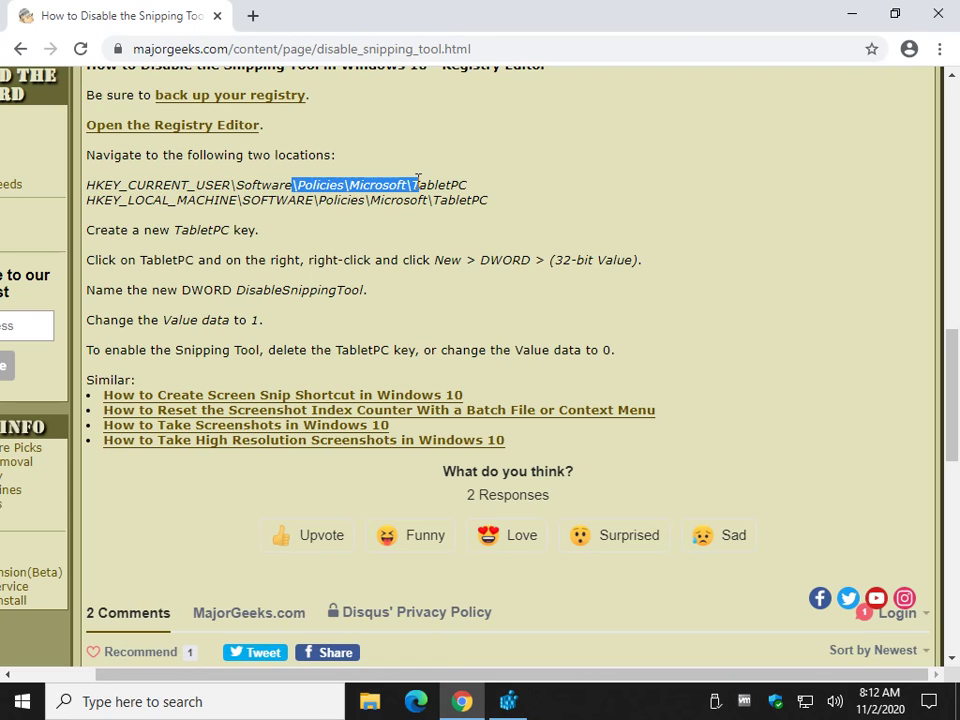
pyautogui.click(394, 658)
pyautogui.click(508, 701)
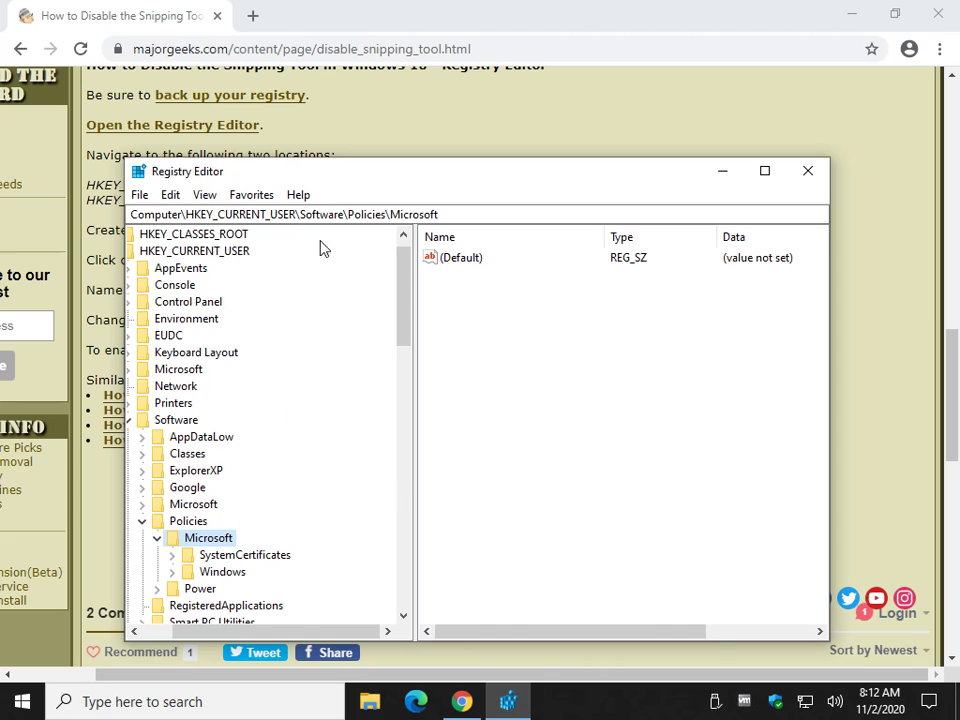
pyautogui.moveTo(379, 180); pyautogui.dragTo(435, 105)
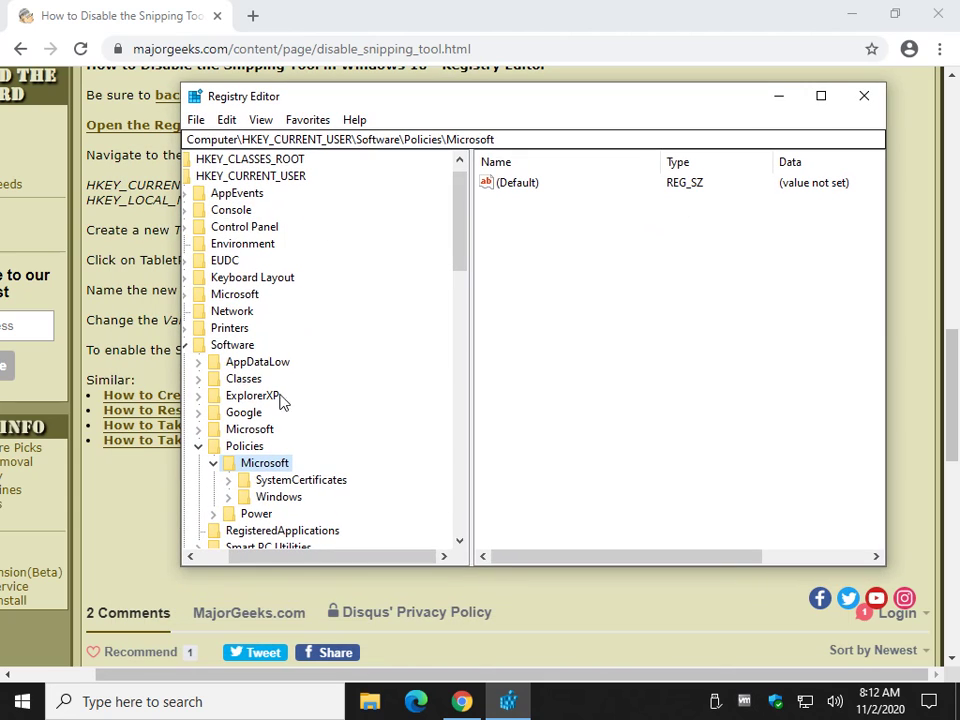
# - Add a new subkey named TabletPC under the Microsoft key
pyautogui.rightClick(281, 464)
pyautogui.moveTo(370, 505)
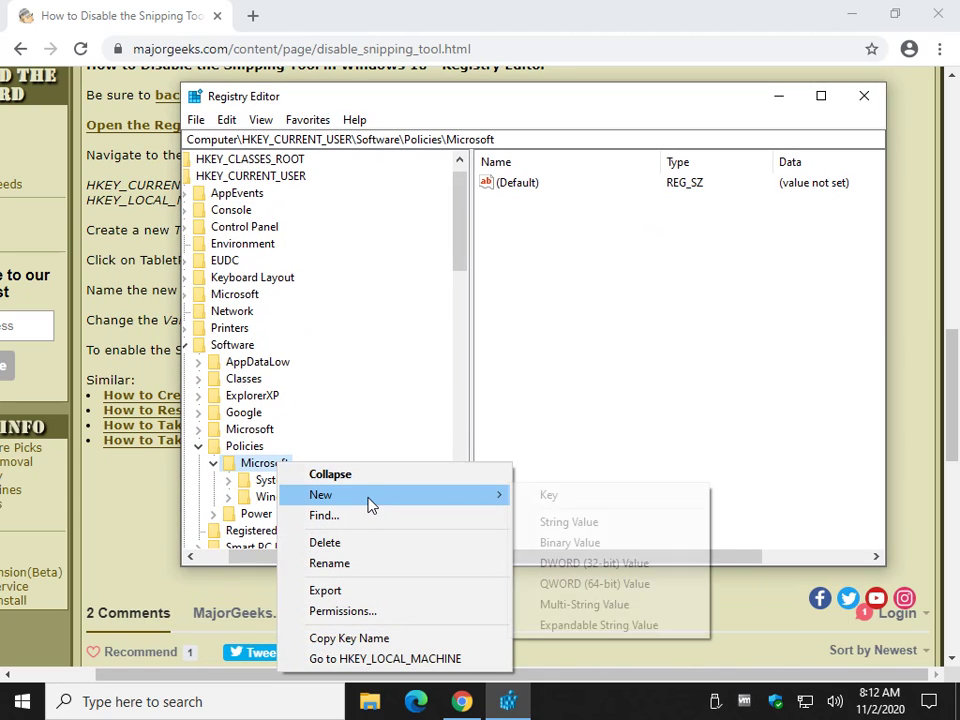
pyautogui.click(603, 497)
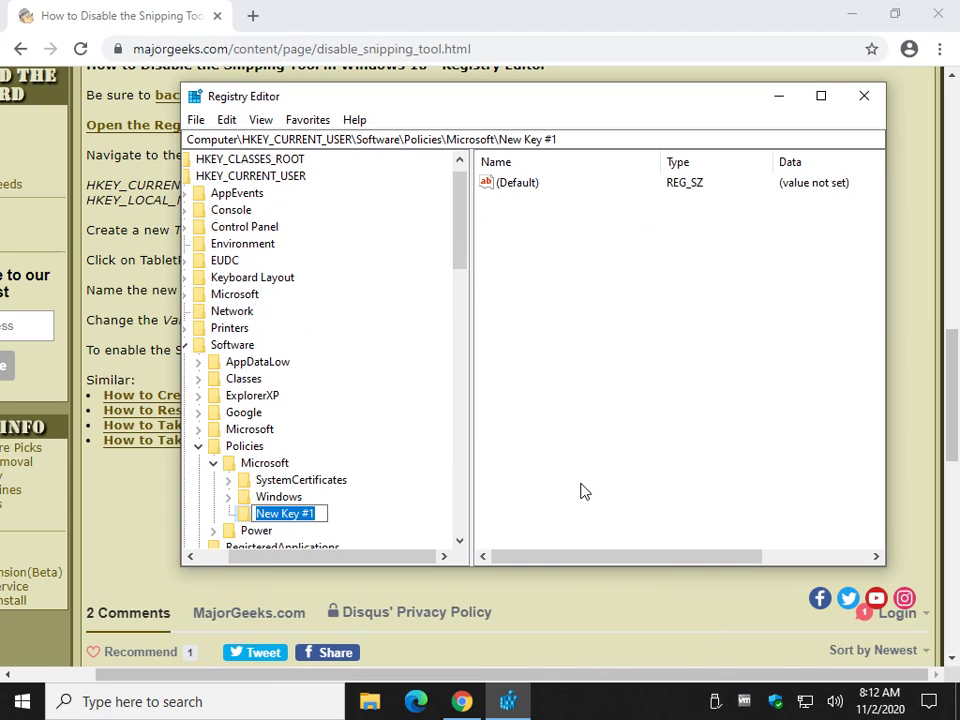
pyautogui.write('TabletPC')
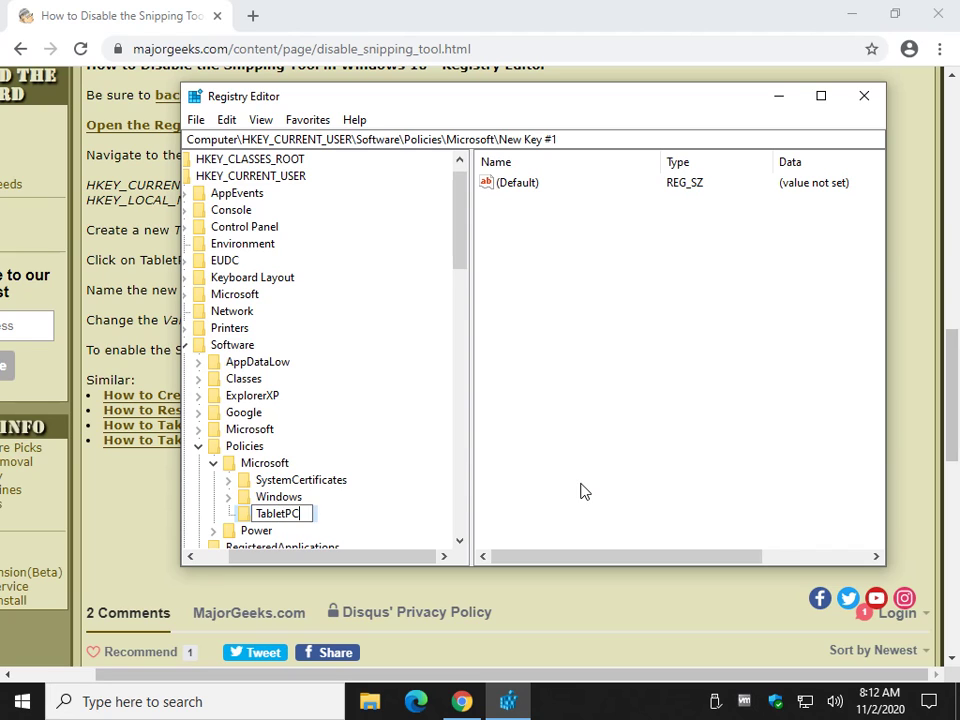
pyautogui.press('Return')
pyautogui.click(587, 611)
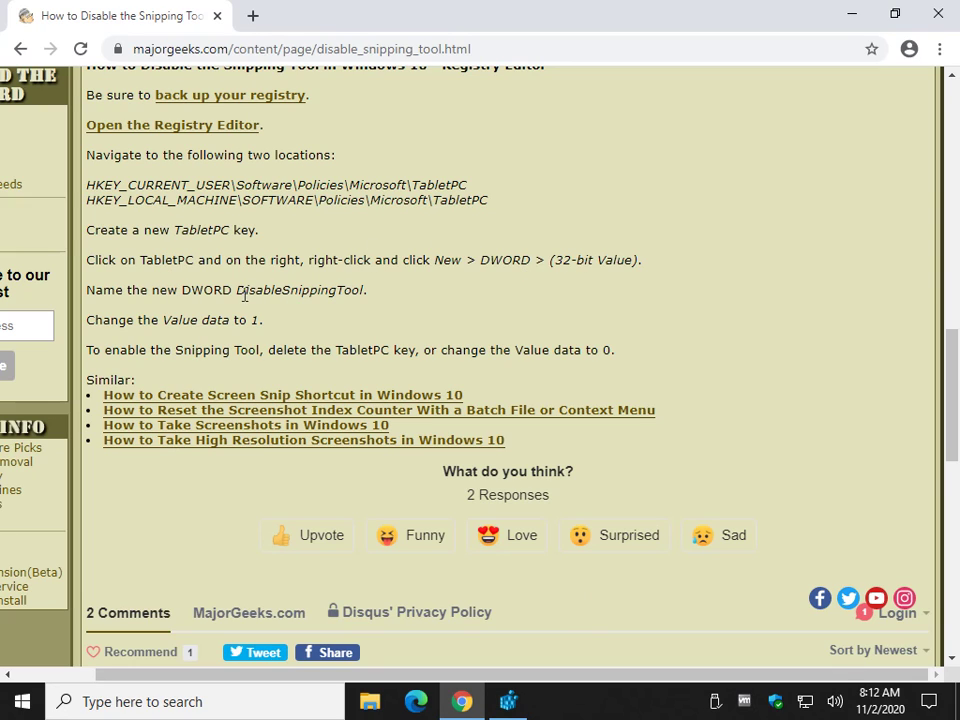
# - Copy the DisableSnippingTool value name from the article
pyautogui.moveTo(240, 290); pyautogui.dragTo(367, 290)
pyautogui.hotkey('ctrl', 'c')
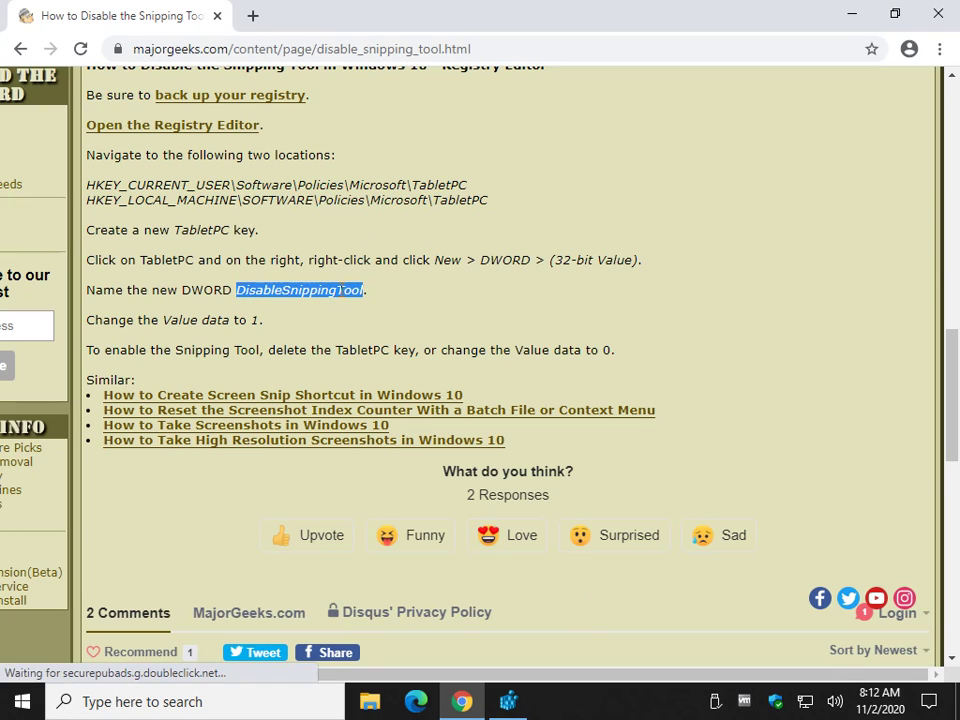
pyautogui.rightClick(340, 295)
pyautogui.click(343, 312)
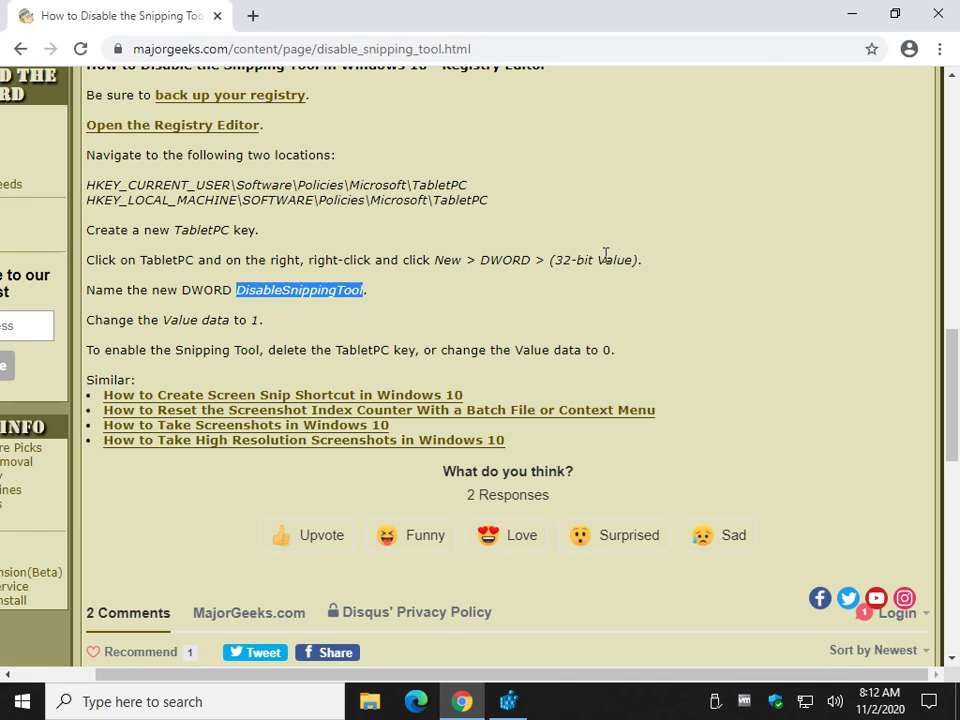
# - Create a DWORD (32-bit) value in TabletPC named DisableSnippingTool
pyautogui.click(508, 701)
pyautogui.click(493, 316)
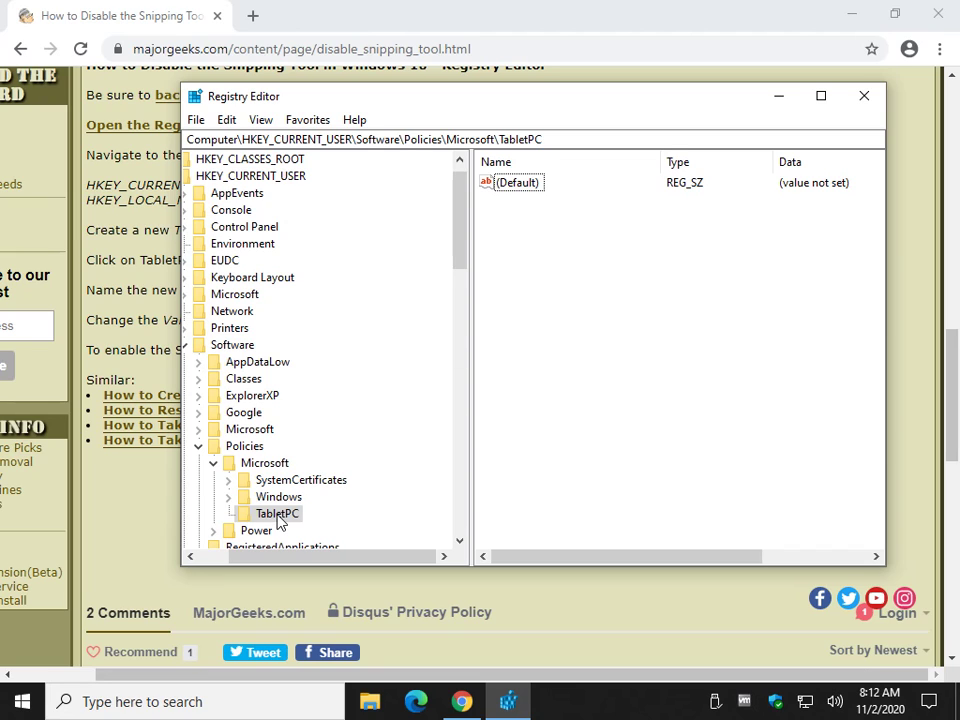
pyautogui.rightClick(572, 289)
pyautogui.moveTo(669, 296)
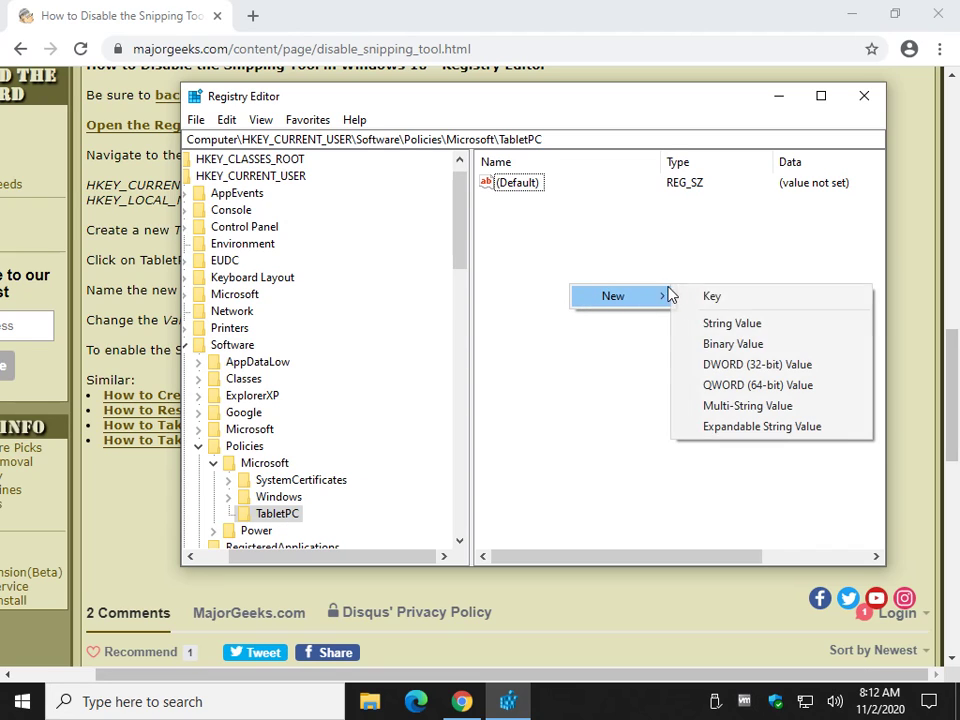
pyautogui.click(808, 370)
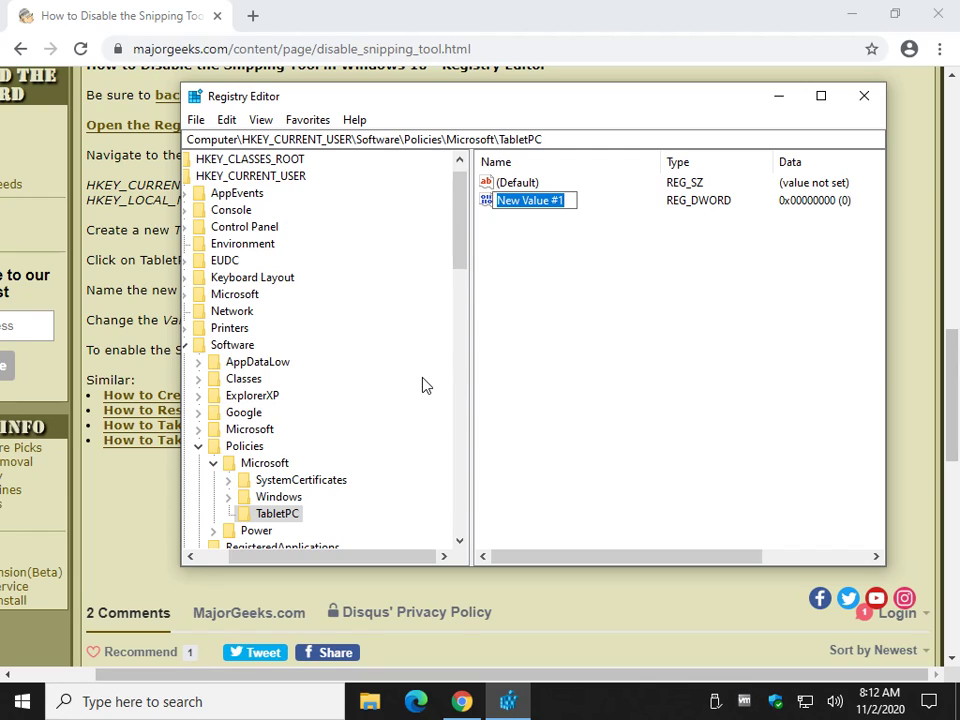
pyautogui.hotkey('ctrl', 'v')
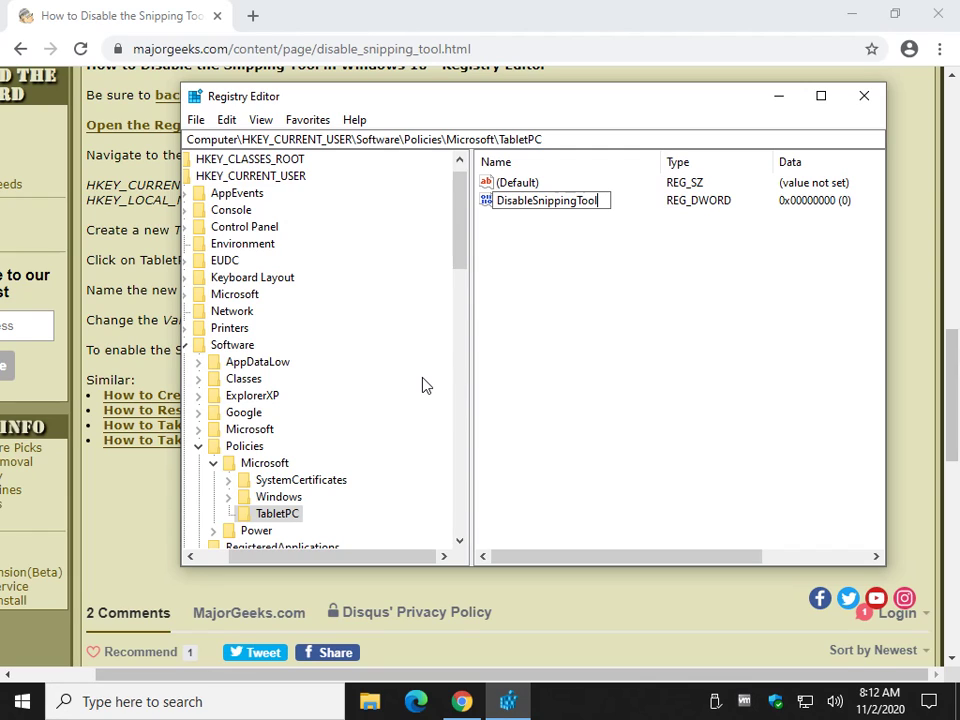
pyautogui.press('Return')
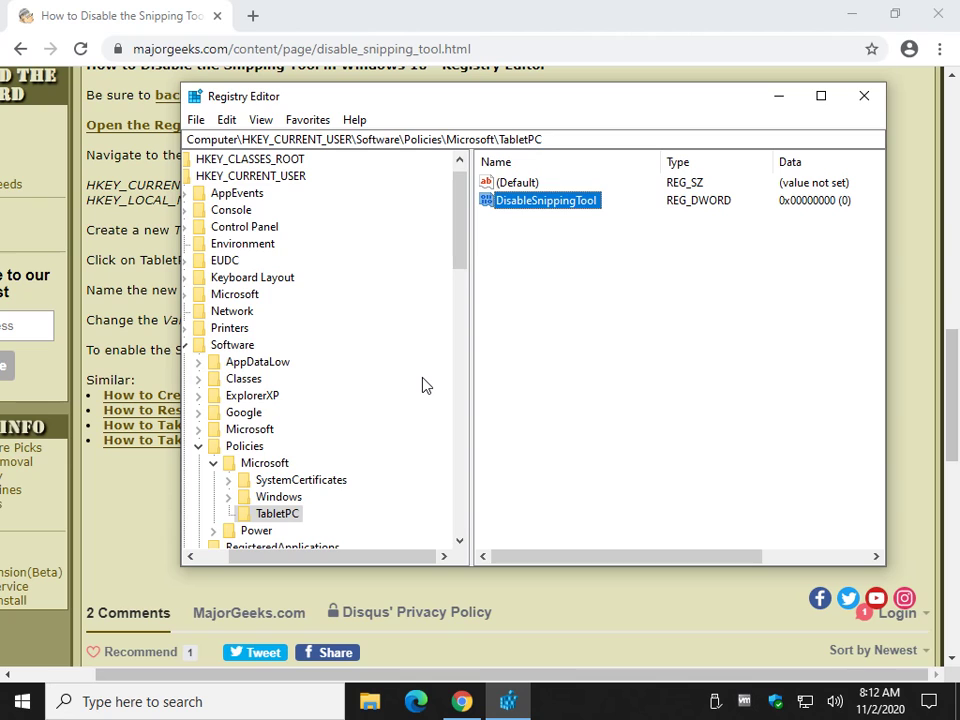
# - Highlight the article's step on changing the Value data
pyautogui.click(147, 285)
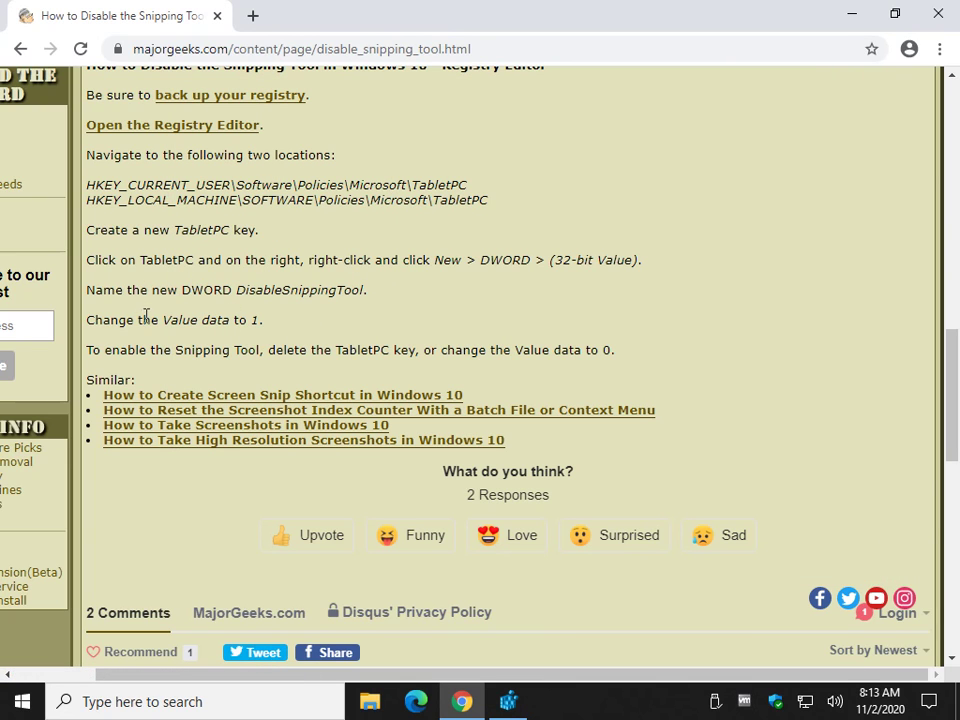
pyautogui.moveTo(151, 320); pyautogui.dragTo(272, 325)
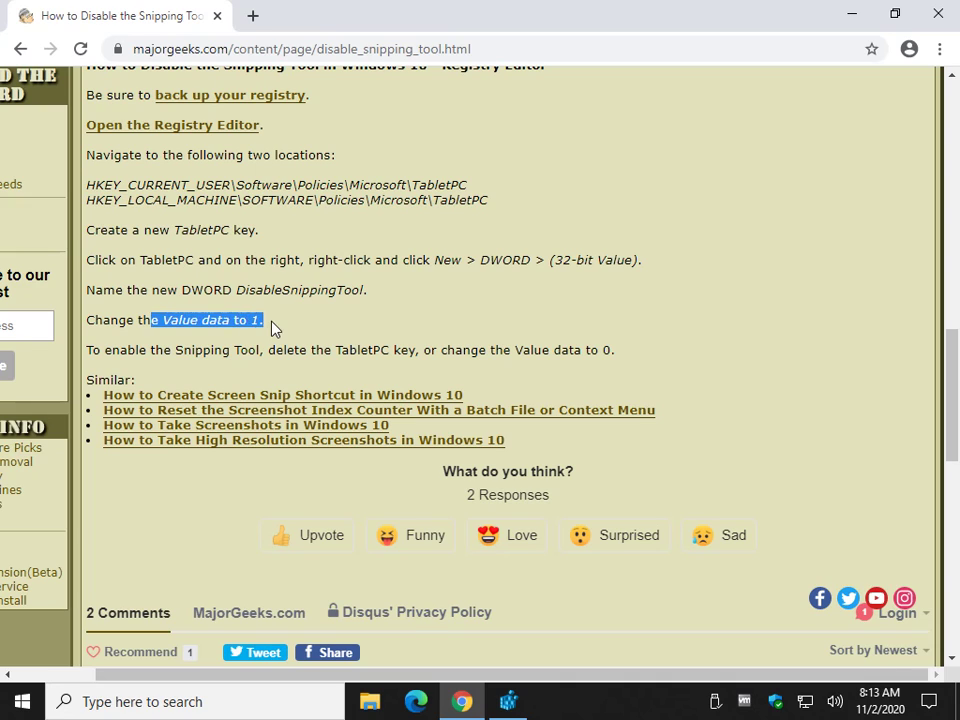
pyautogui.click(272, 325)
# - Set DisableSnippingTool's value data to 1 in Registry Editor
pyautogui.click(510, 703)
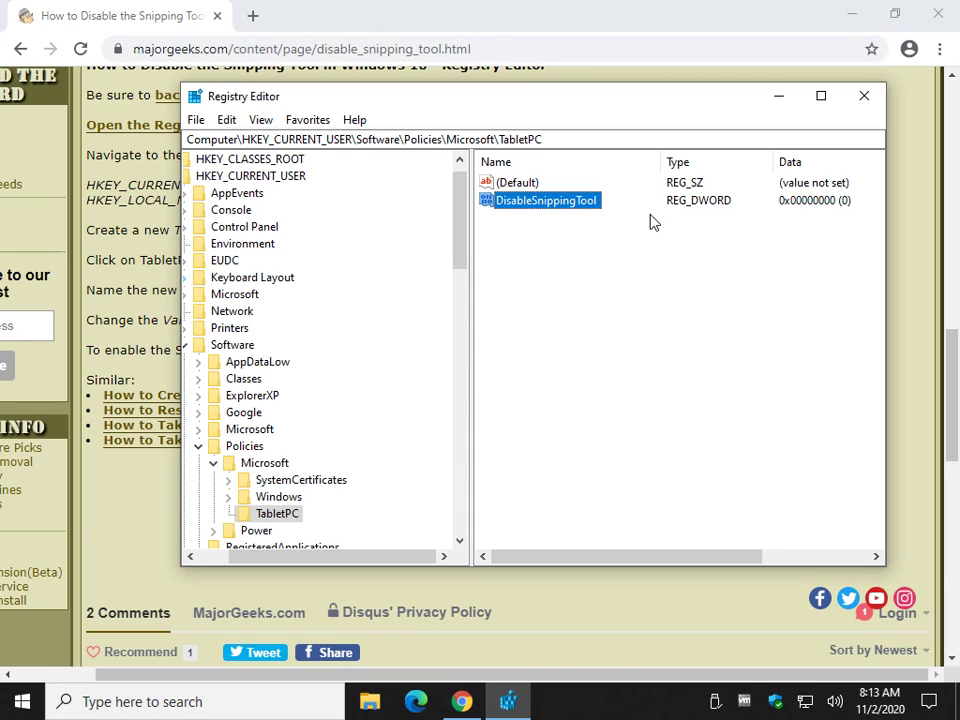
pyautogui.doubleClick(575, 214)
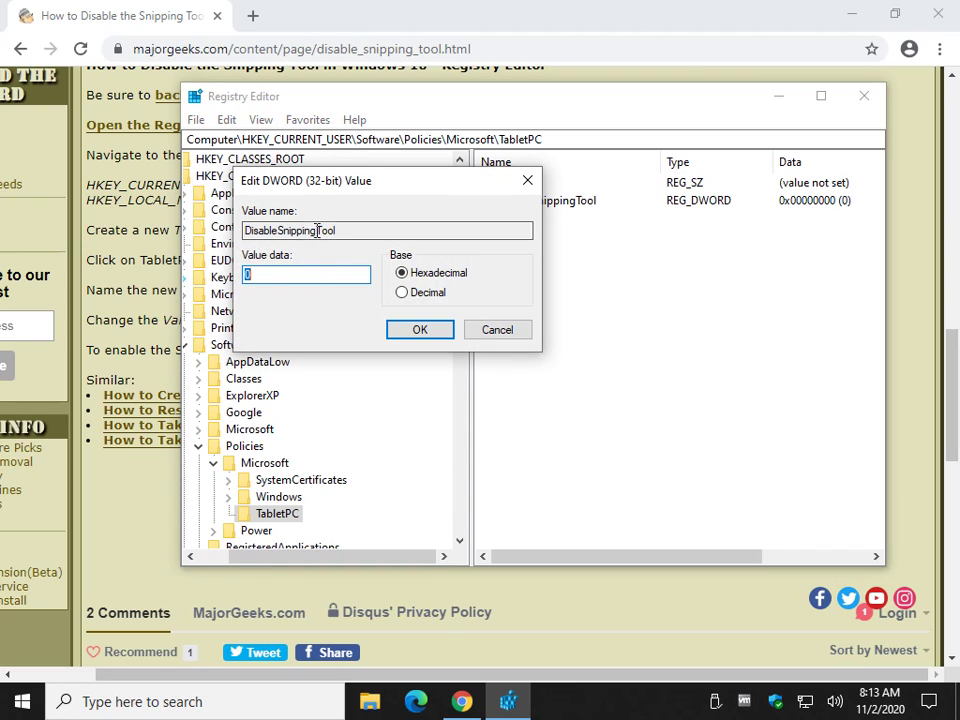
pyautogui.write('1')
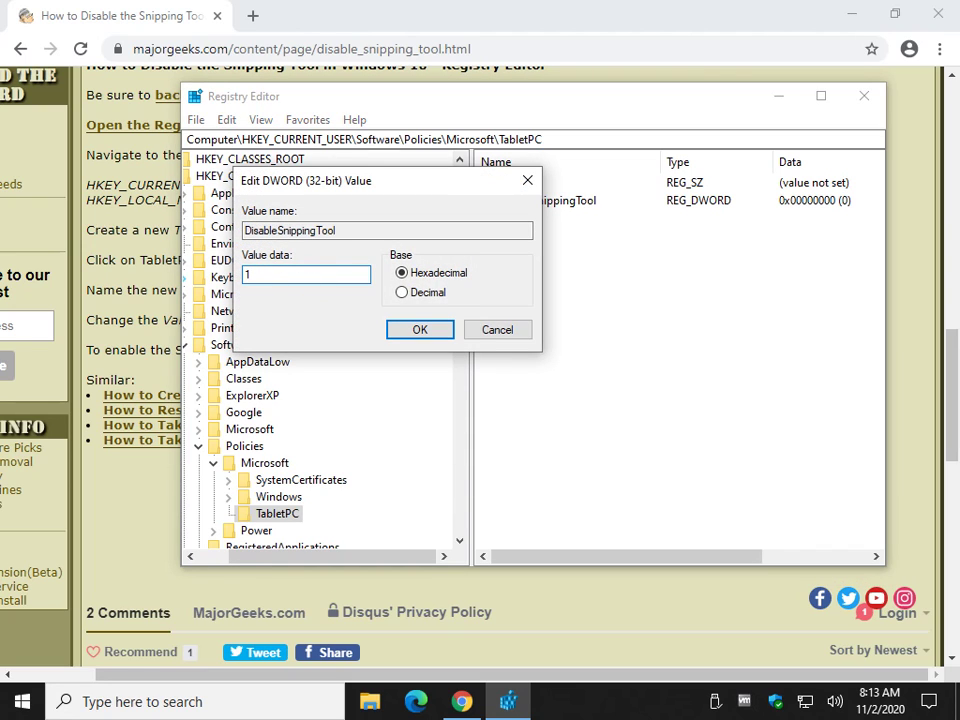
pyautogui.click(412, 334)
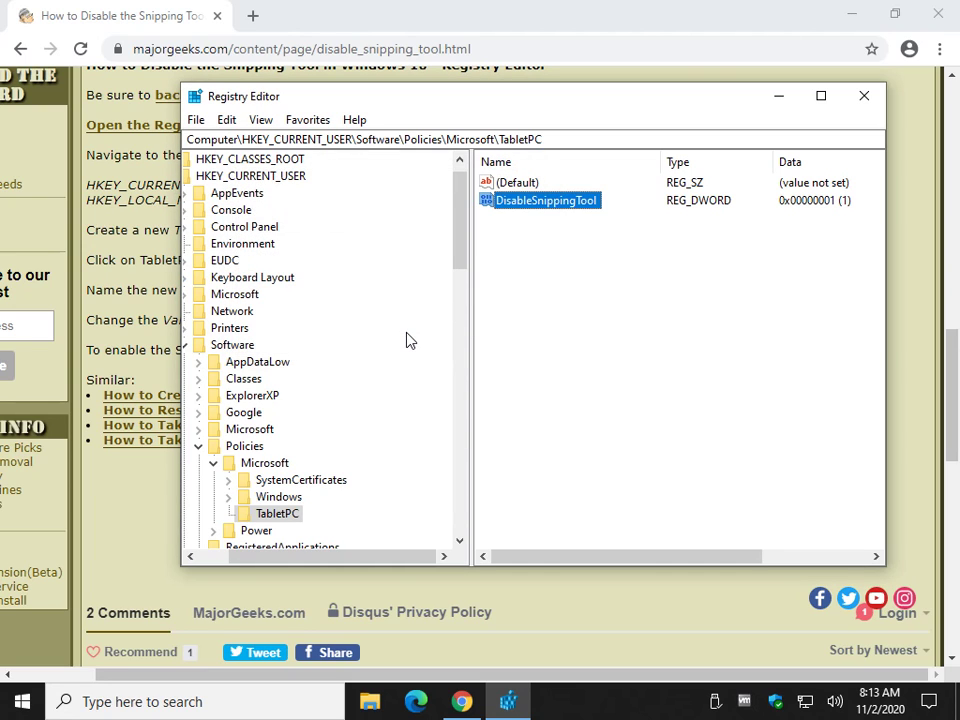
# - Select the HKEY_LOCAL_MACHINE\SOFTWARE\Policies\Microsoft path in the MajorGeeks article
pyautogui.click(587, 615)
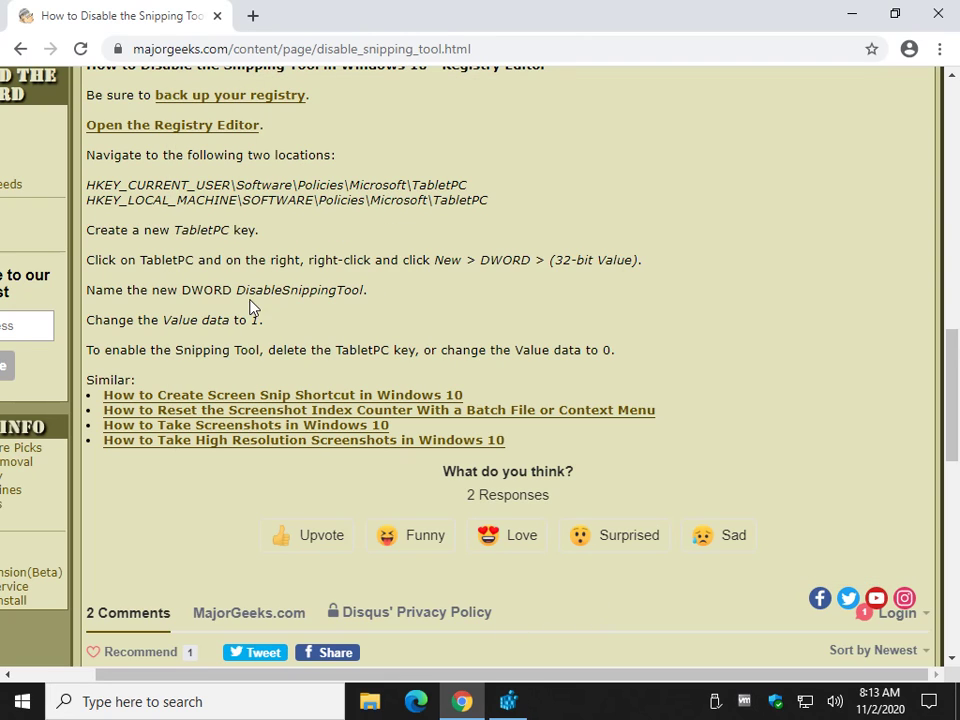
pyautogui.moveTo(89, 201); pyautogui.dragTo(433, 206)
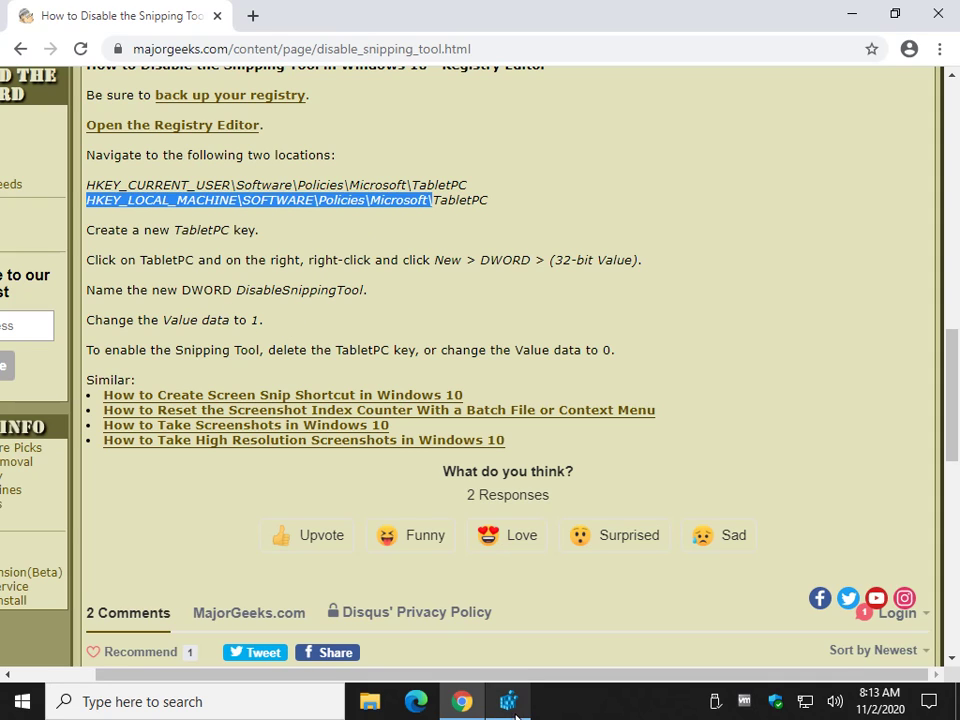
# - Under the TabletPC key, change DisableSnippingTool's value data to 0
pyautogui.hotkey('alt', 'Tab')
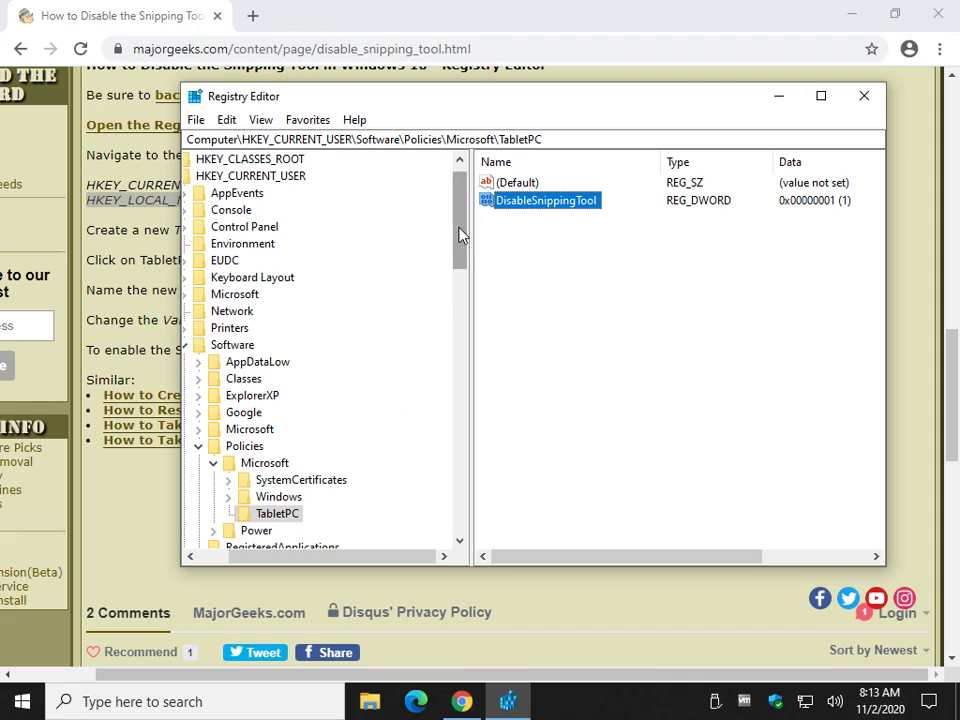
pyautogui.click(278, 515)
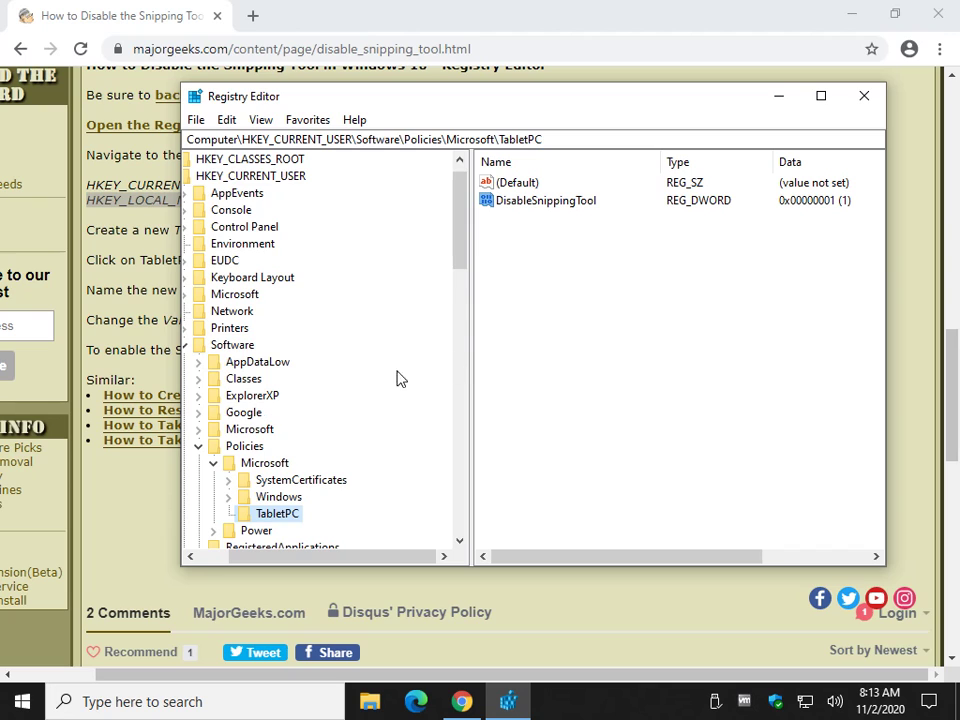
pyautogui.doubleClick(572, 202)
pyautogui.write('0')
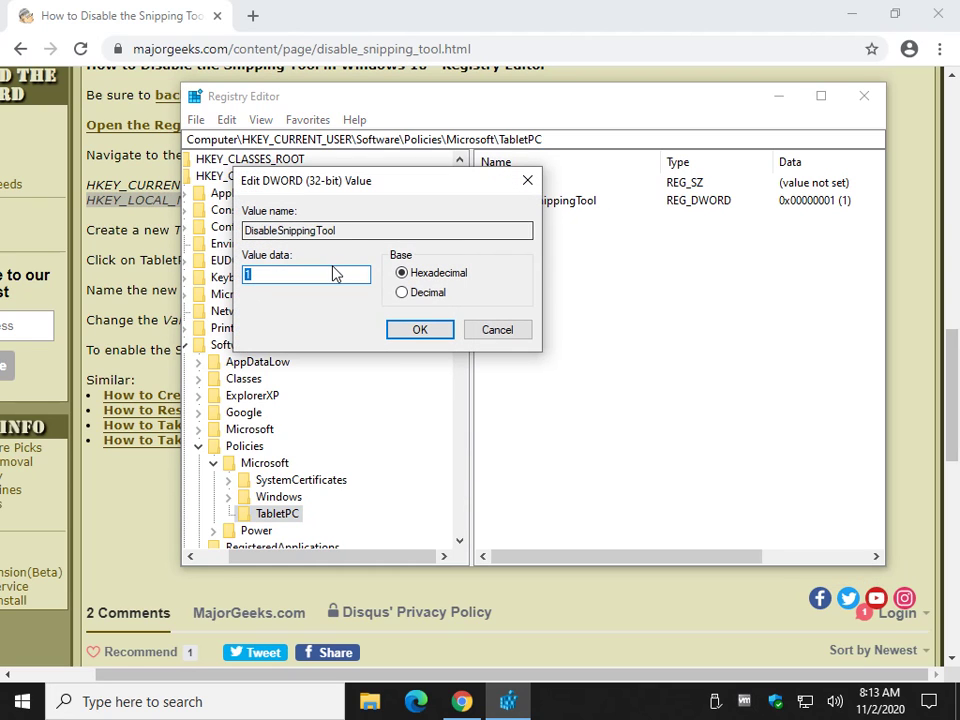
pyautogui.click(414, 334)
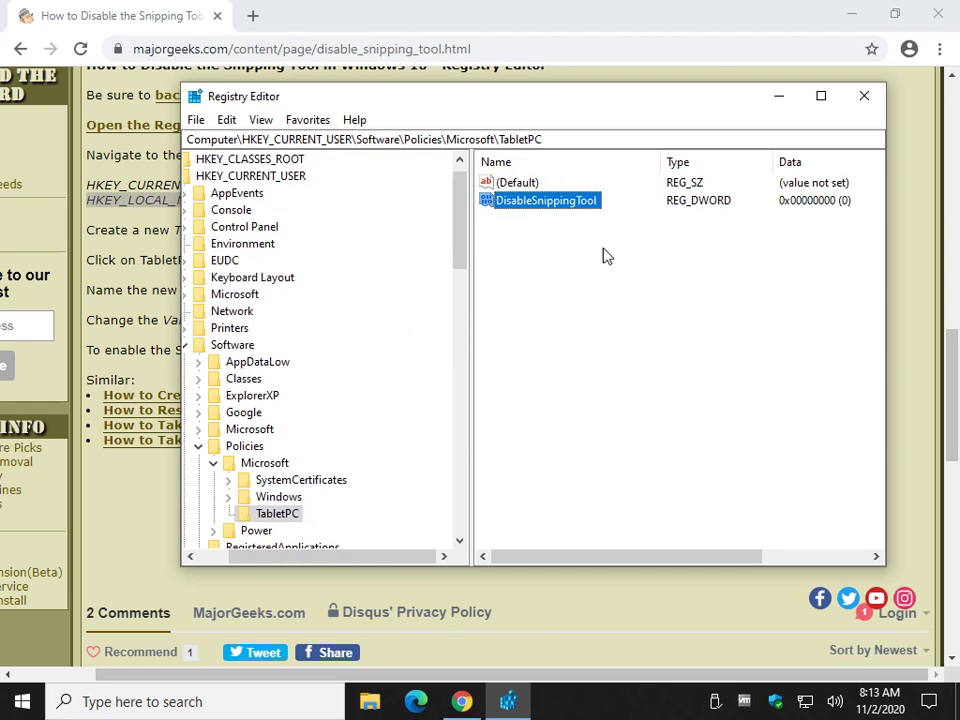
# - Delete the DisableSnippingTool value from the TabletPC key
pyautogui.rightClick(278, 519)
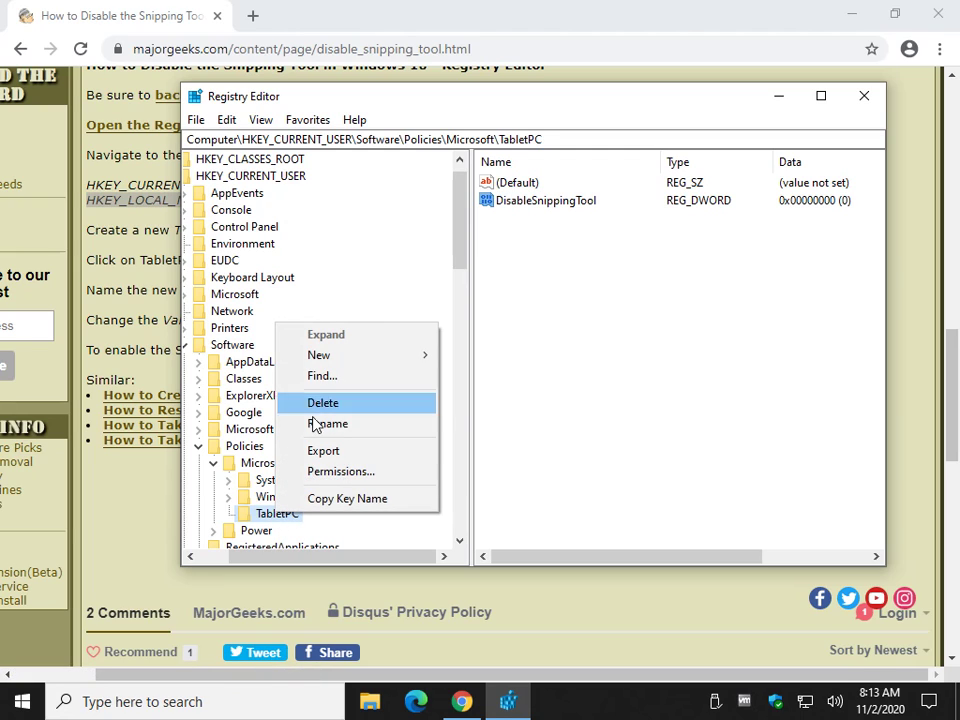
pyautogui.click(536, 396)
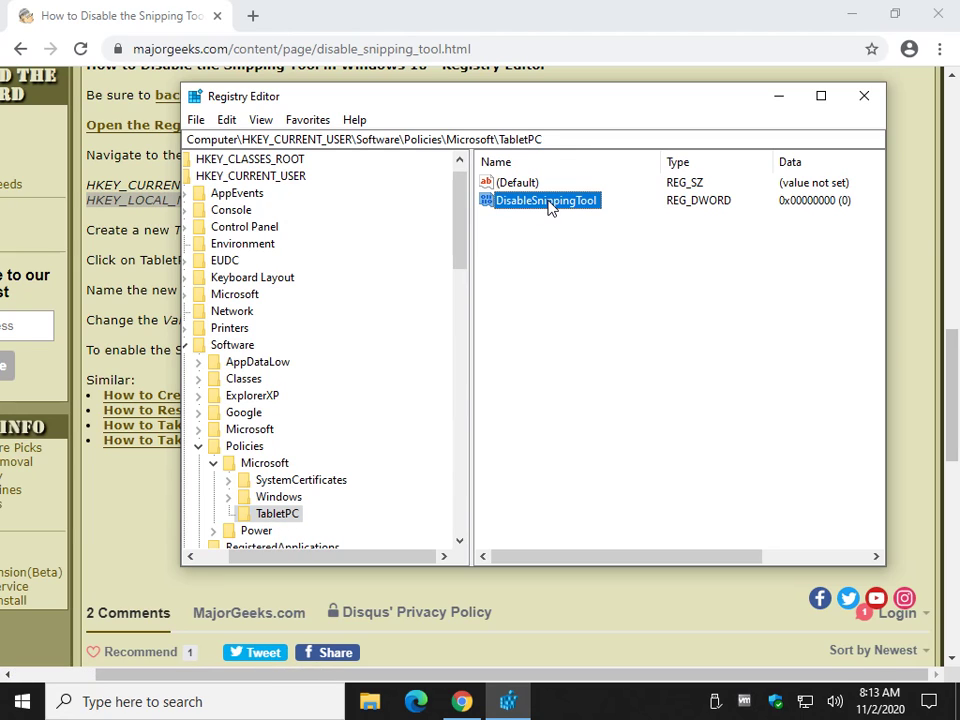
pyautogui.press('Delete')
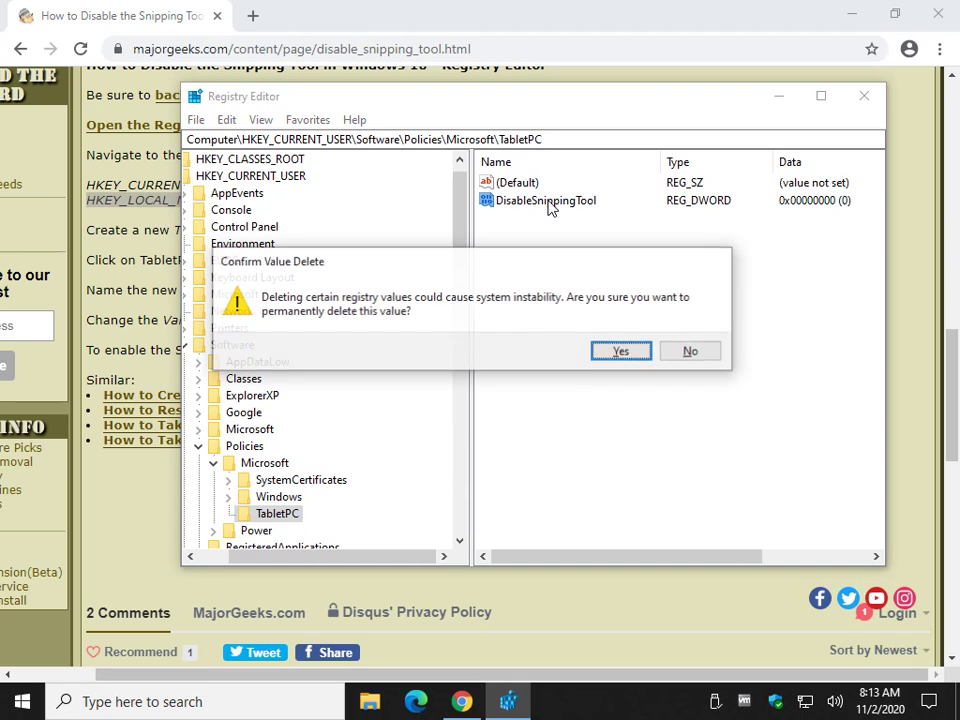
pyautogui.click(620, 352)
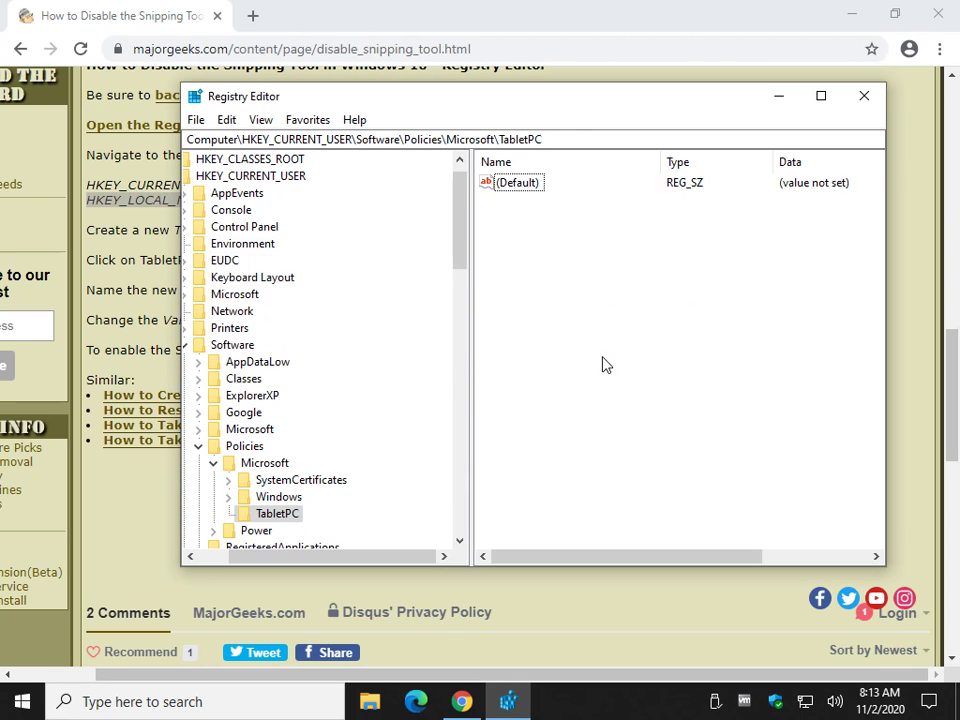
# - Delete the TabletPC key and all its subkeys
pyautogui.rightClick(292, 516)
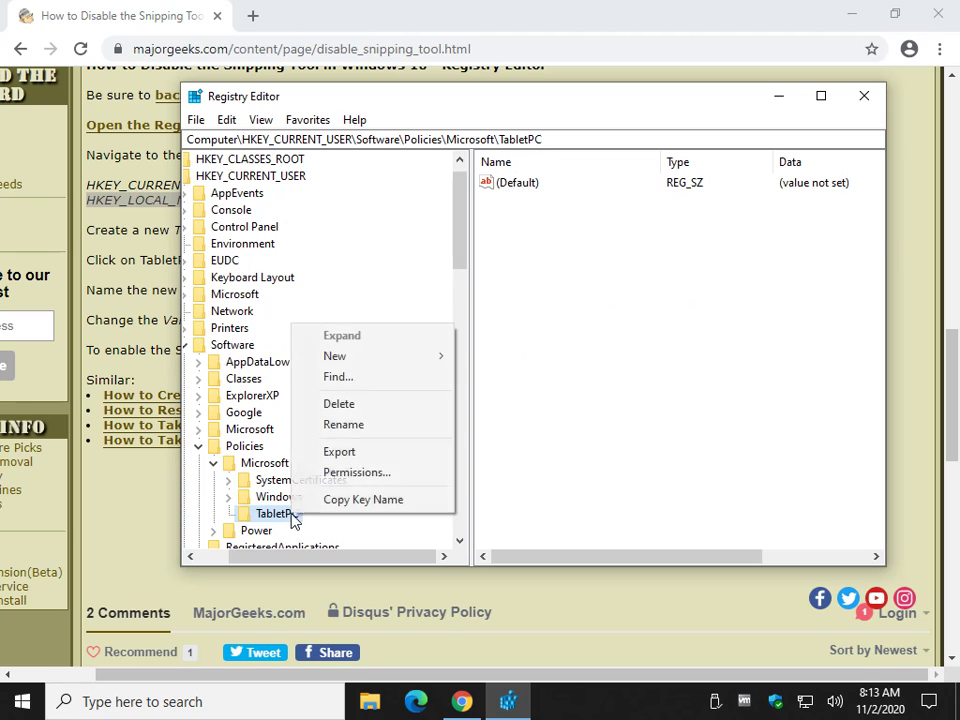
pyautogui.click(361, 413)
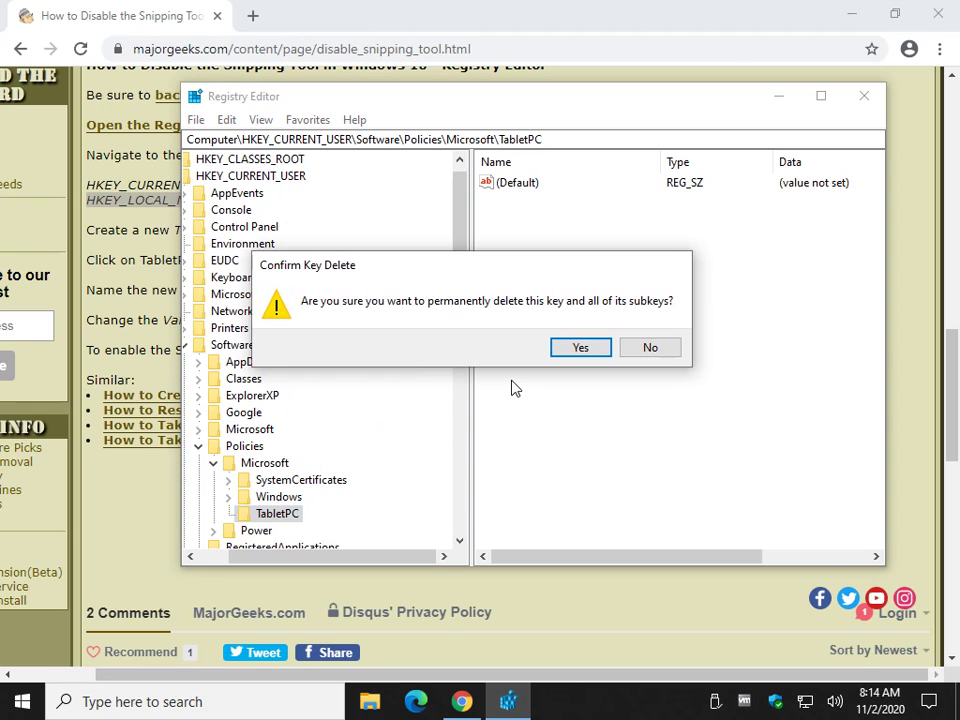
pyautogui.click(590, 338)
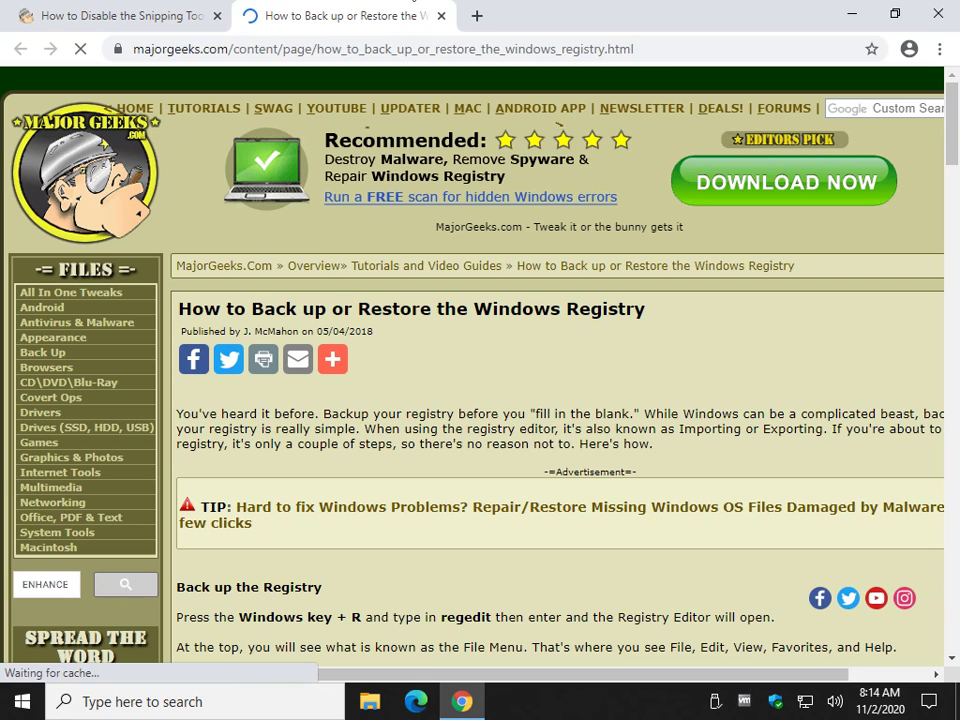
# - Close the registry backup guide tab, deselect the path text, and scroll to the article top
pyautogui.click(441, 15)
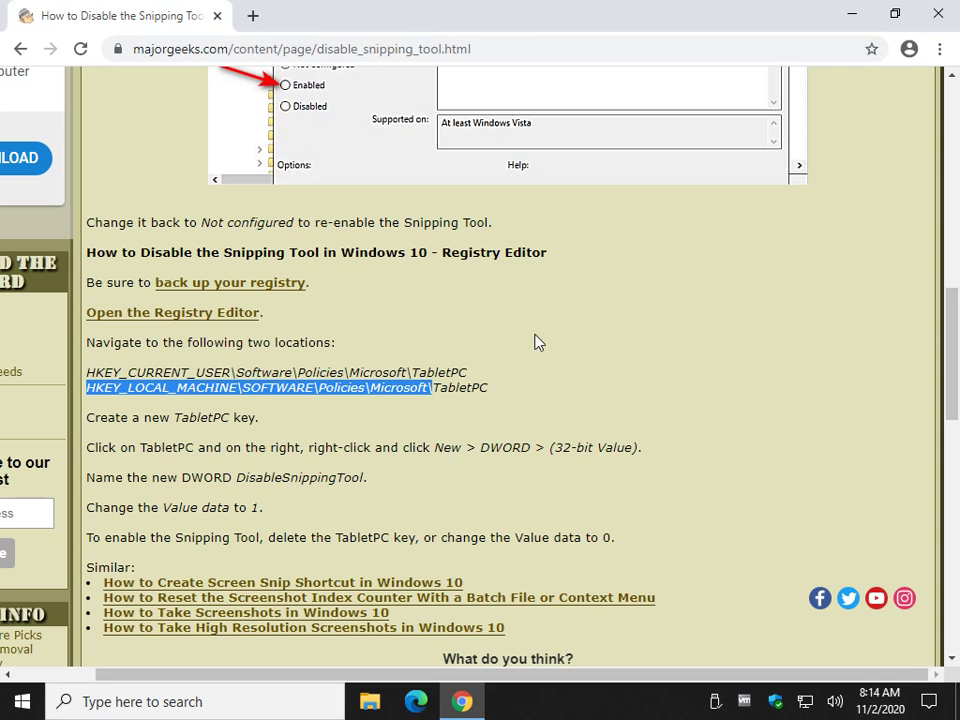
pyautogui.scroll(-1, 535, 337)
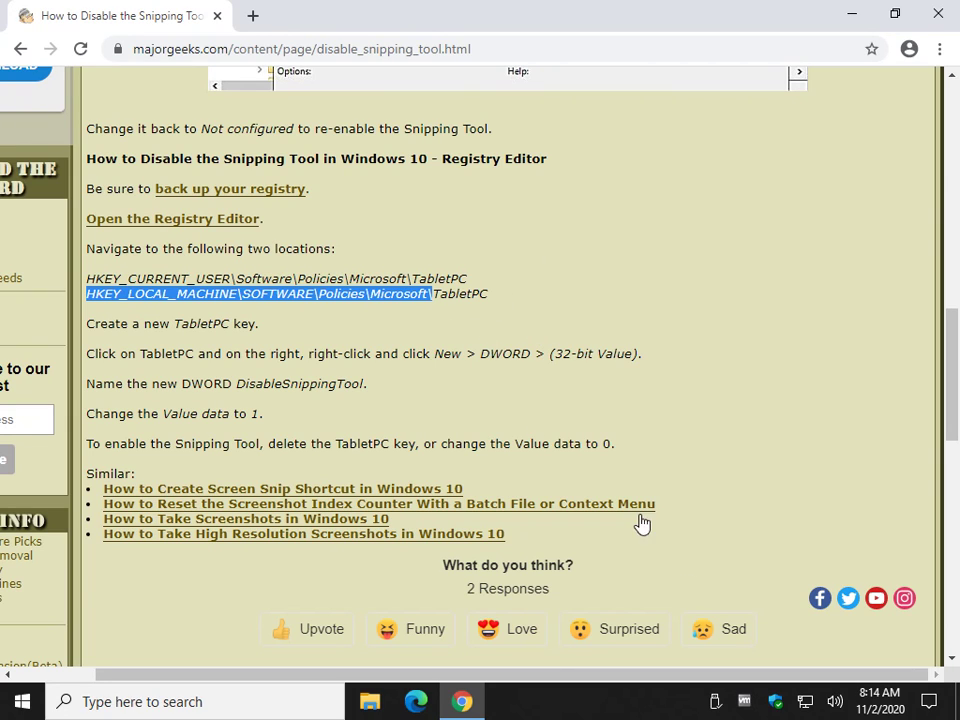
pyautogui.click(681, 296)
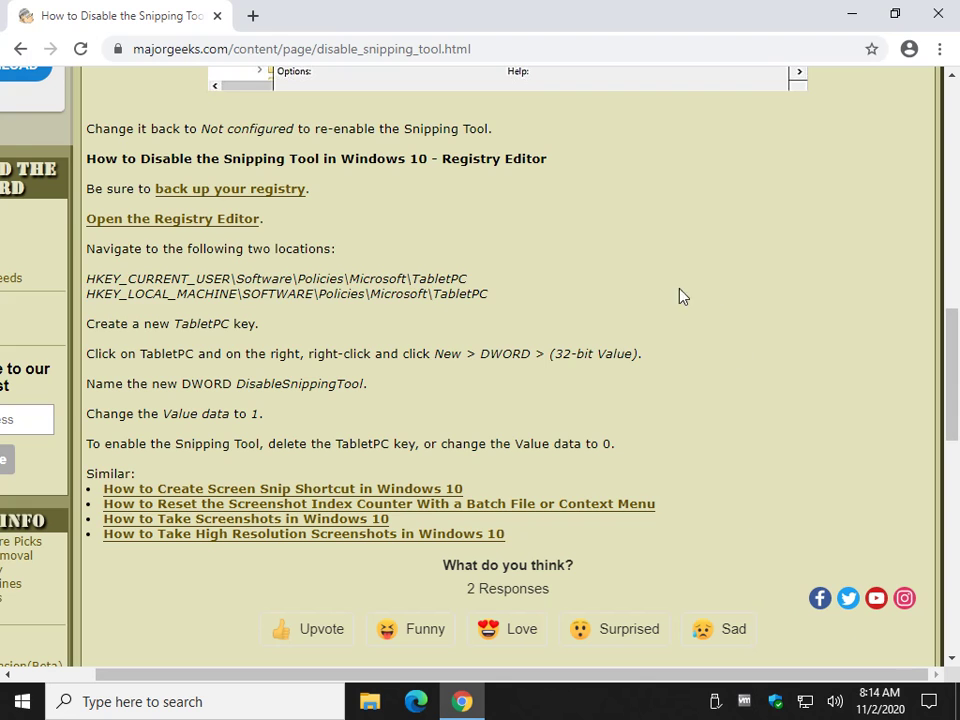
pyautogui.scroll(1, 233, 272)
pyautogui.scroll(8, 233, 272)
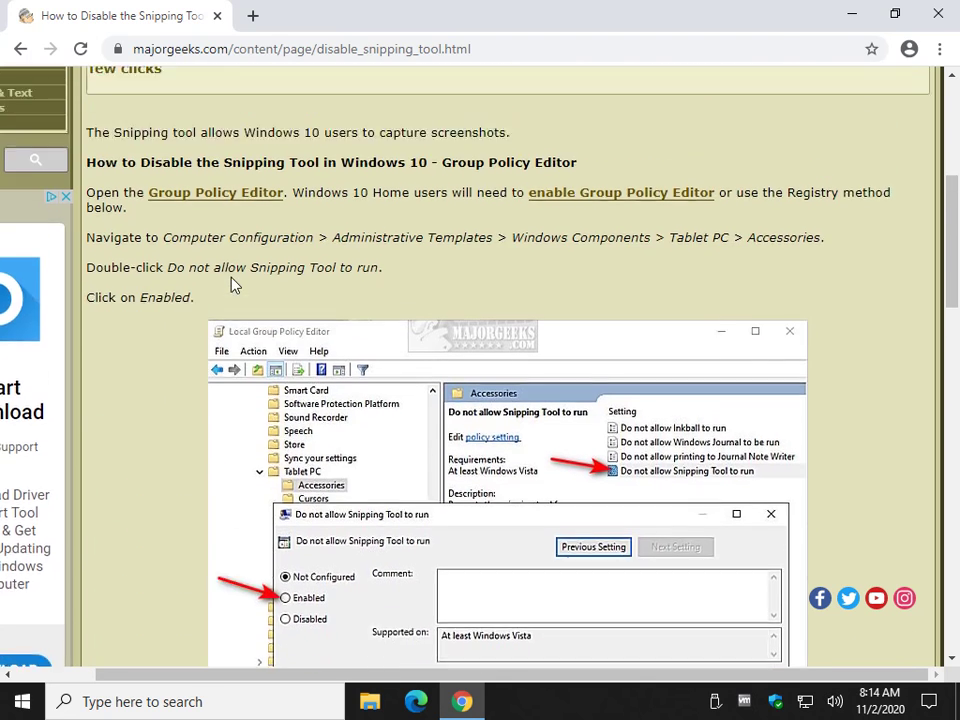